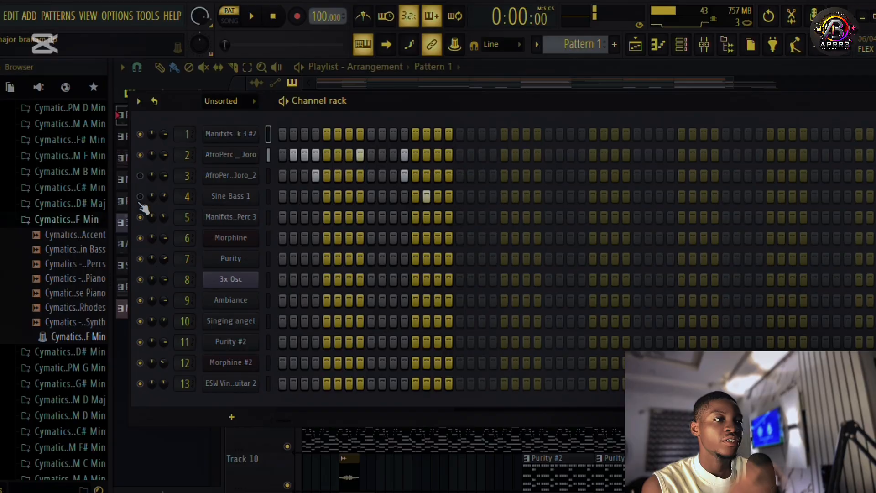
Play Pattern 1 in the channel rack, stop it and show the playlist arrangement
{"action": "key", "text": "space"}
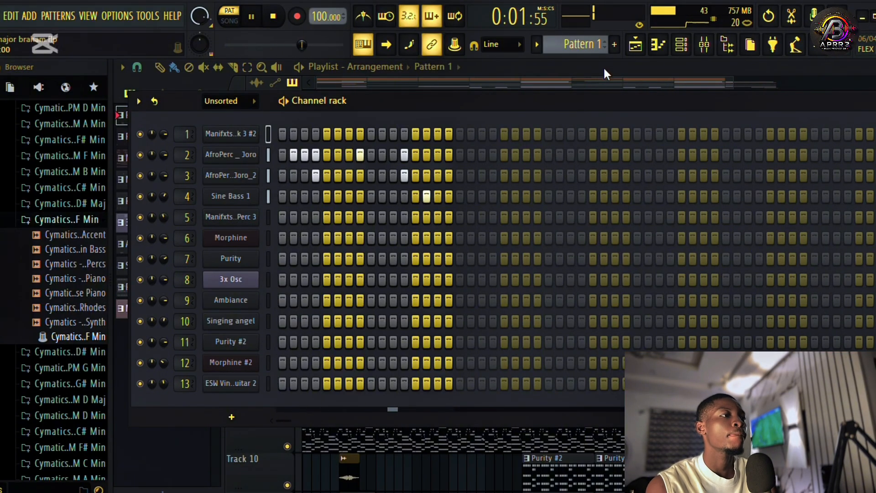
{"action": "left_click", "coordinate": [636, 46]}
{"action": "key", "text": "space"}
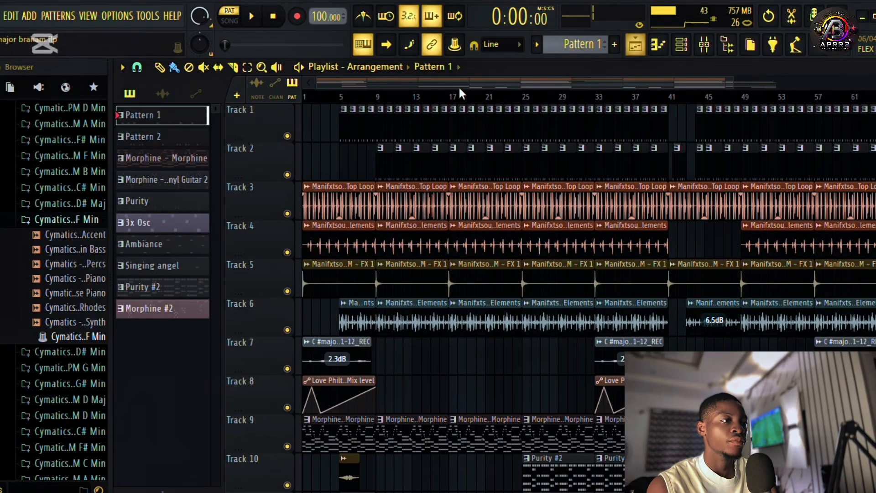
Open Pattern 2 from its Track 2 clip in the channel rack and audition its percussion, toggling the Manifxts..Perc 3 channel
{"action": "left_click", "coordinate": [387, 155]}
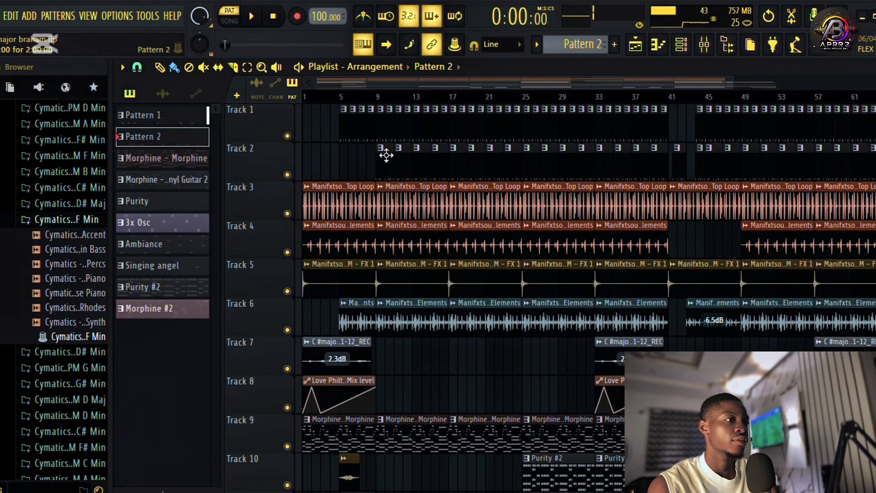
{"action": "left_click", "coordinate": [680, 51]}
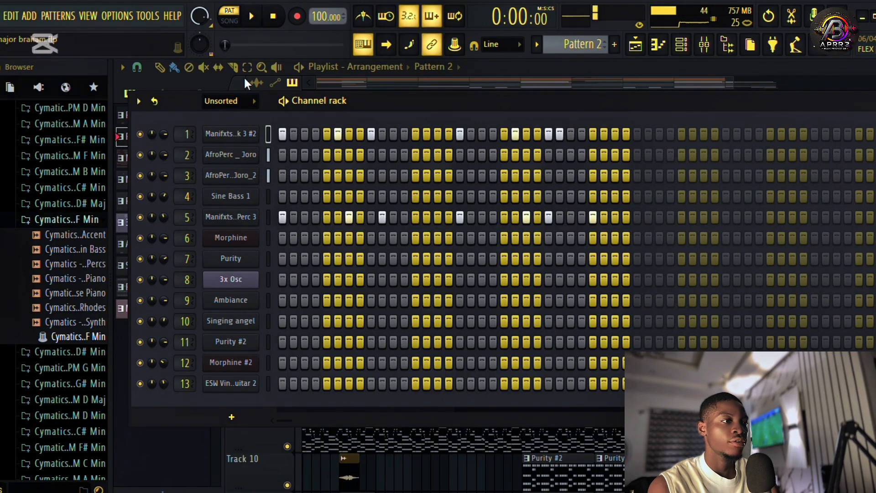
{"action": "key", "text": "space"}
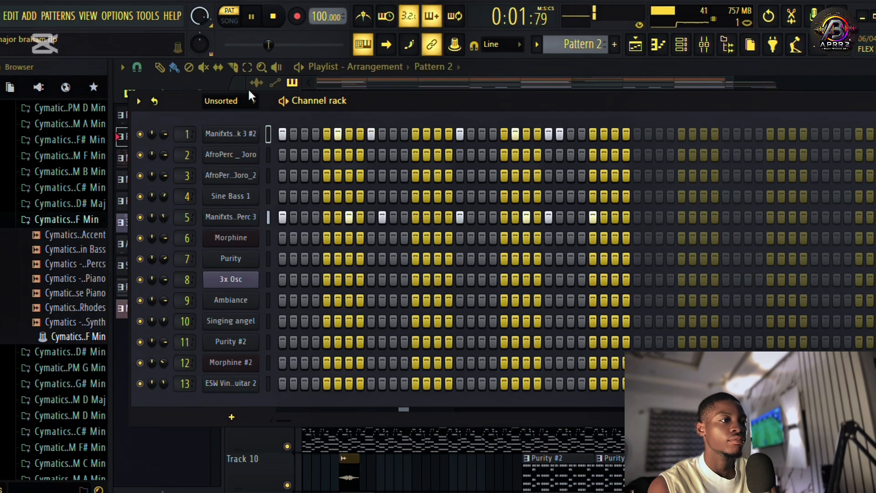
{"action": "left_click", "coordinate": [141, 217]}
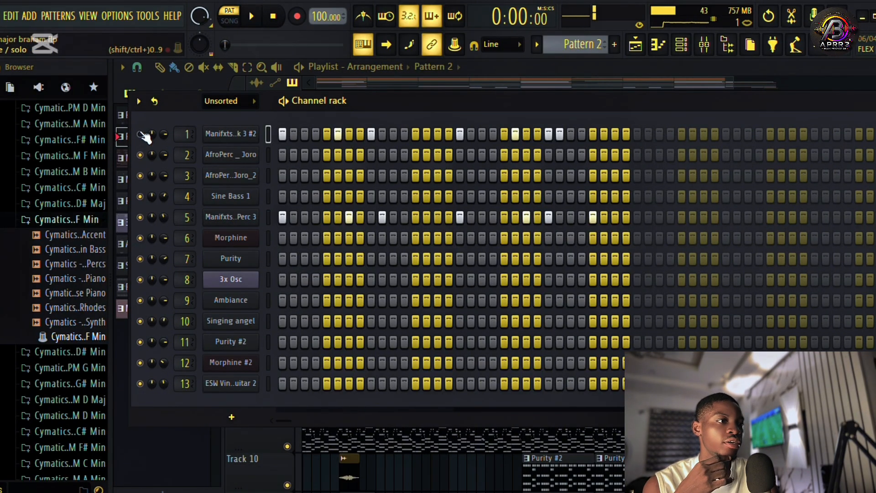
{"action": "key", "text": "space"}
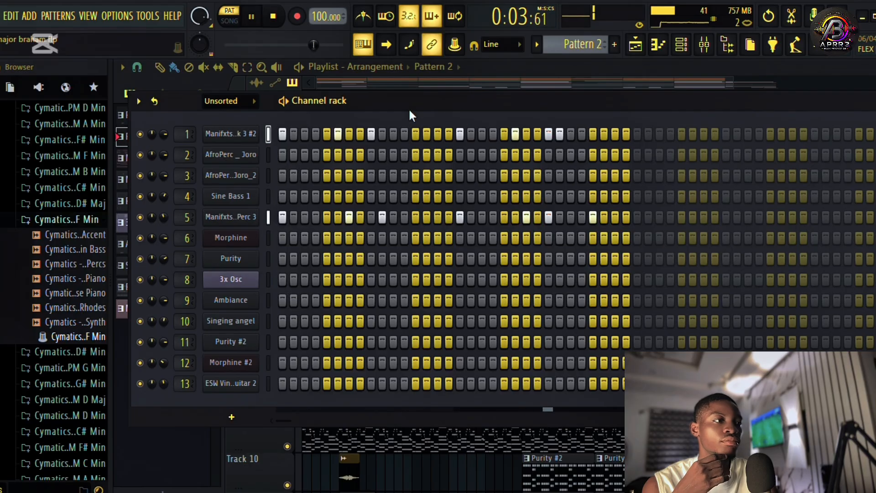
Isolate Tracks 1 and 2 in the playlist and play them in song mode from bar 9
{"action": "left_click", "coordinate": [636, 47]}
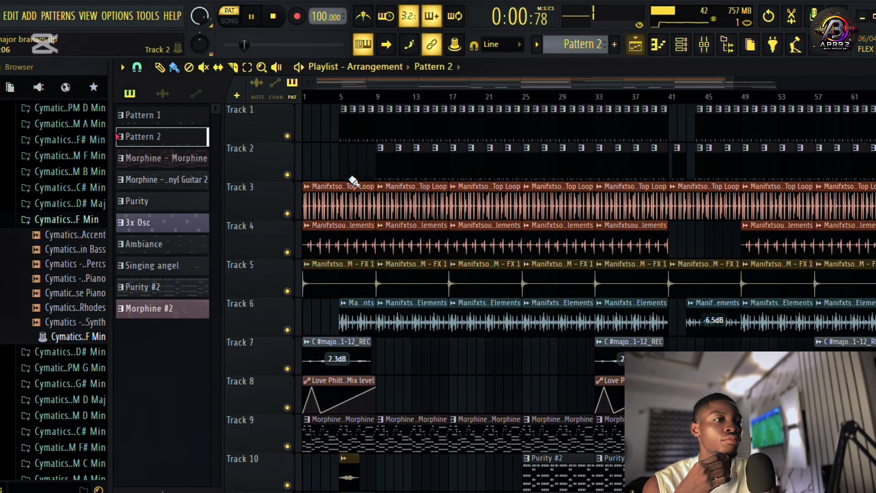
{"action": "right_click", "coordinate": [287, 136]}
{"action": "left_click", "coordinate": [287, 173]}
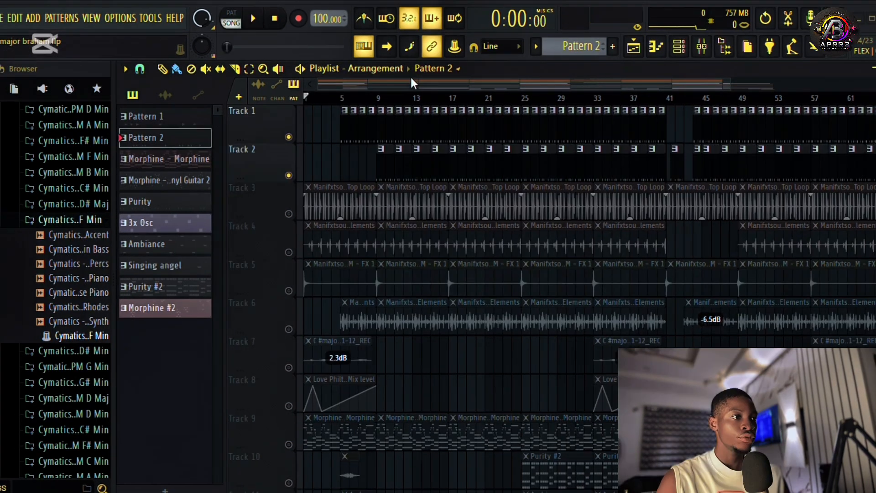
{"action": "left_click", "coordinate": [386, 99]}
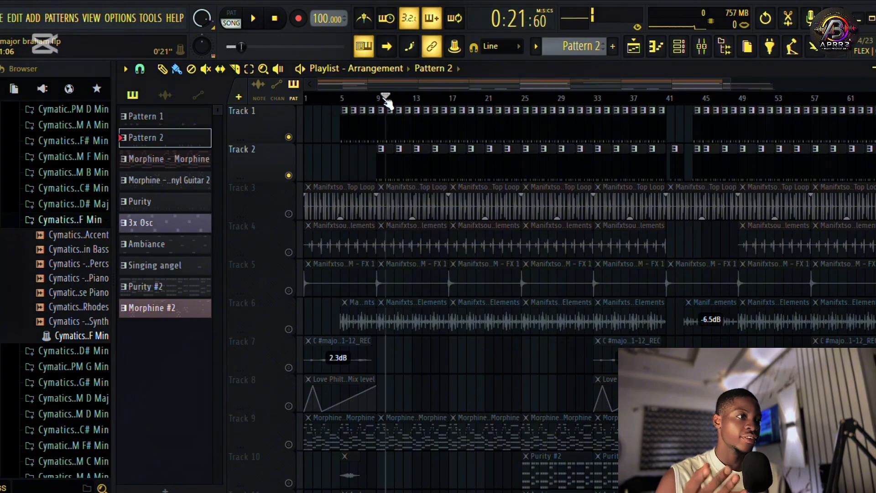
{"action": "key", "text": "space"}
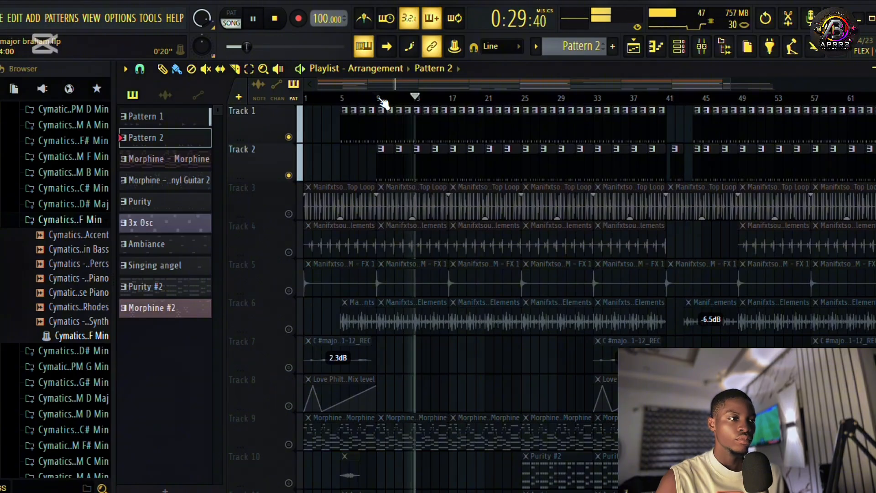
{"action": "key", "text": "space"}
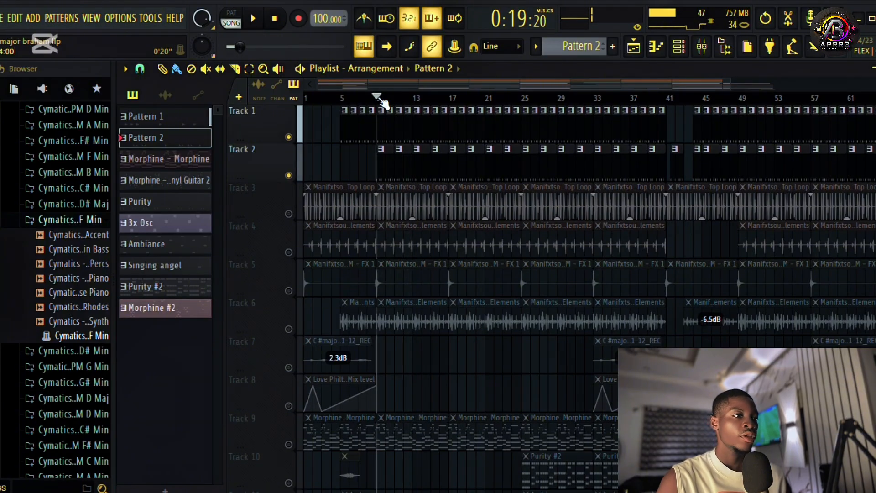
Play Track 3's Top Loop alone from bar 9 and bring Tracks 1 and 2 back in during playback
{"action": "left_click", "coordinate": [289, 214]}
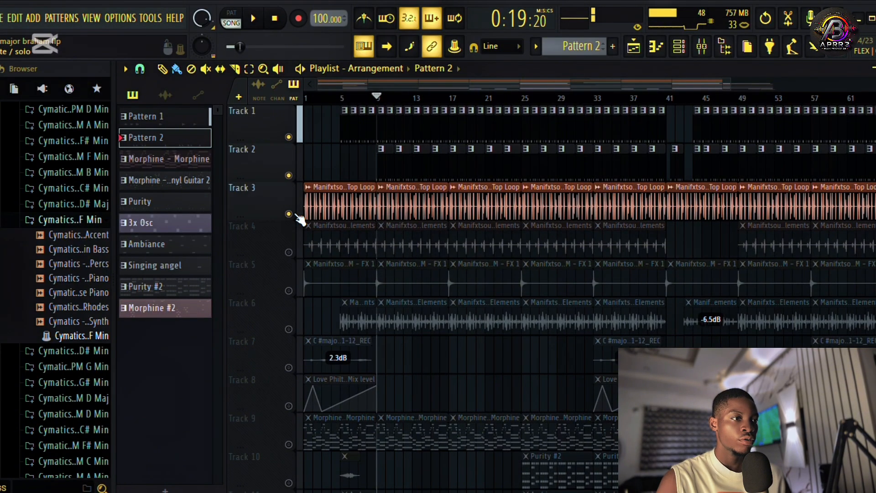
{"action": "left_click", "coordinate": [289, 177]}
{"action": "left_click", "coordinate": [289, 137]}
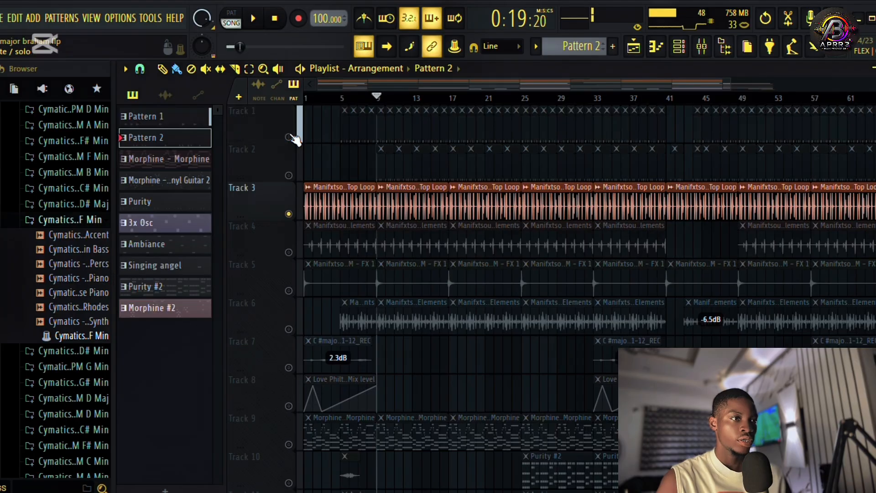
{"action": "key", "text": "space"}
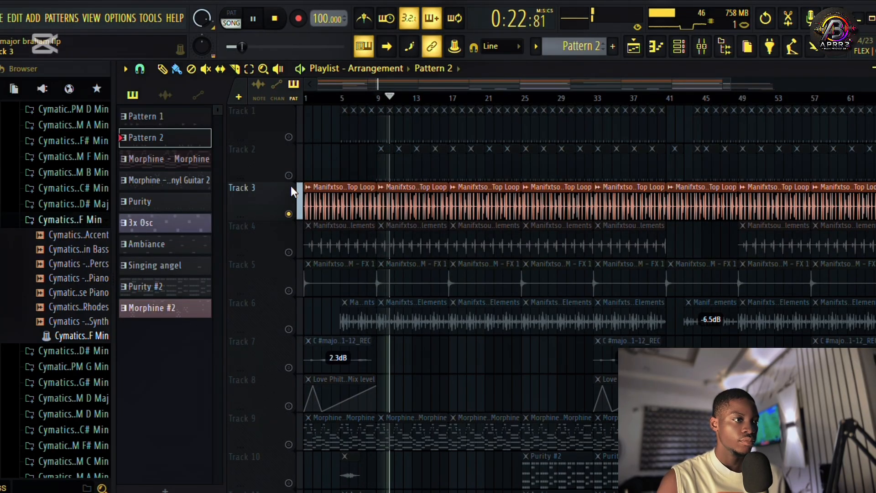
{"action": "left_click", "coordinate": [289, 137]}
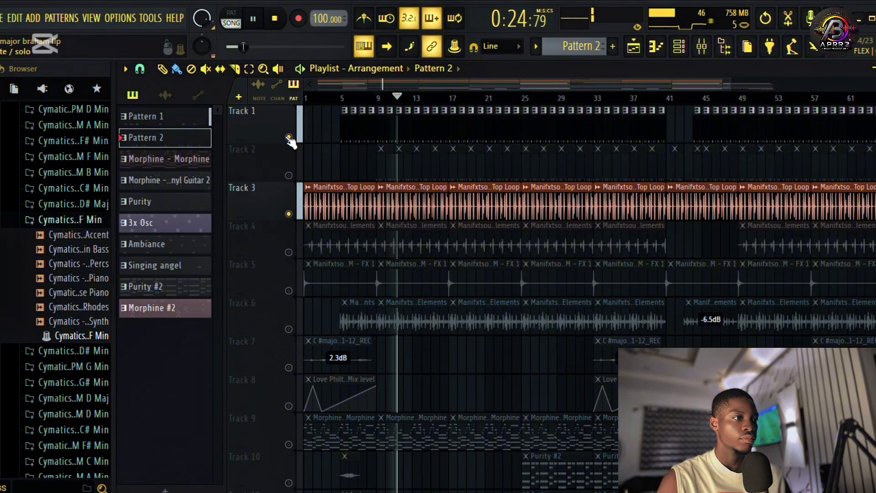
{"action": "left_click", "coordinate": [296, 175]}
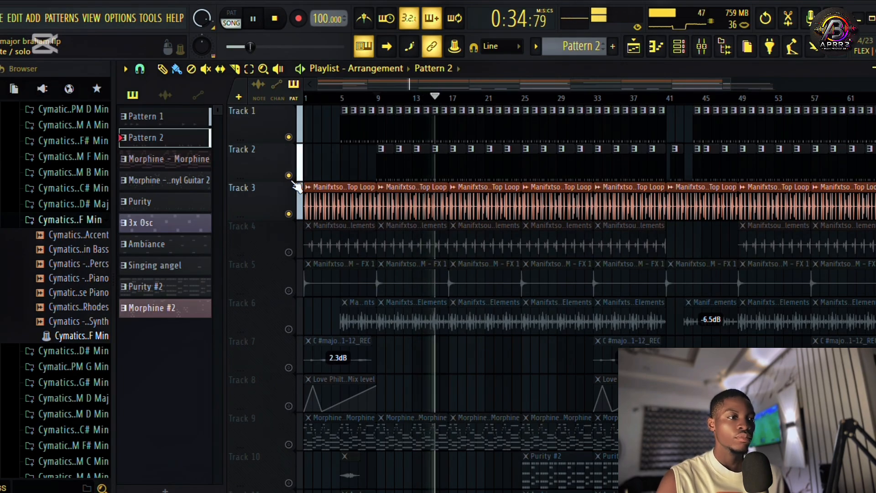
Solo Track 4 during playback, unmute Tracks 5, 3, 2 and 1 one by one, and stop the song
{"action": "left_click", "coordinate": [289, 252], "text": "ctrl"}
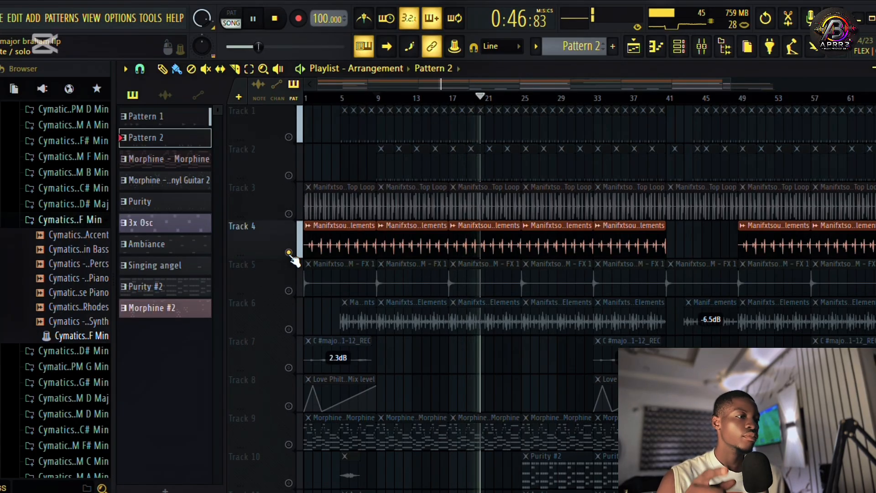
{"action": "left_click", "coordinate": [288, 292]}
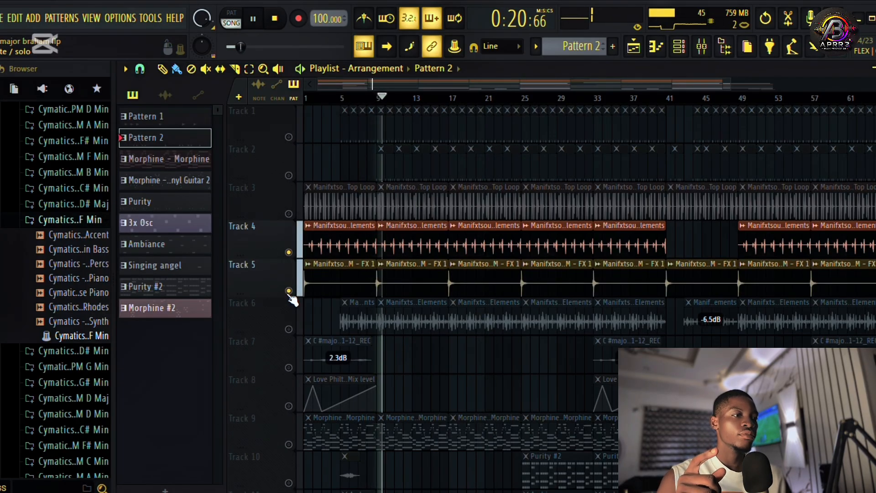
{"action": "left_click", "coordinate": [288, 213]}
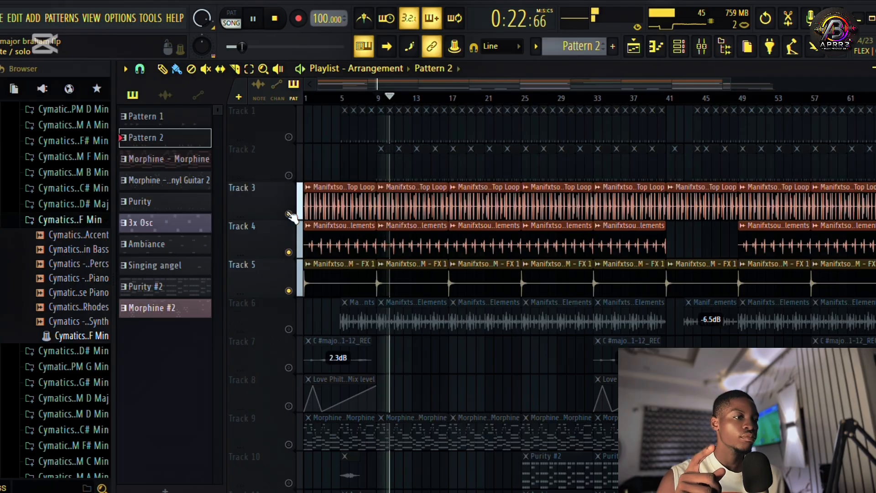
{"action": "left_click", "coordinate": [288, 175]}
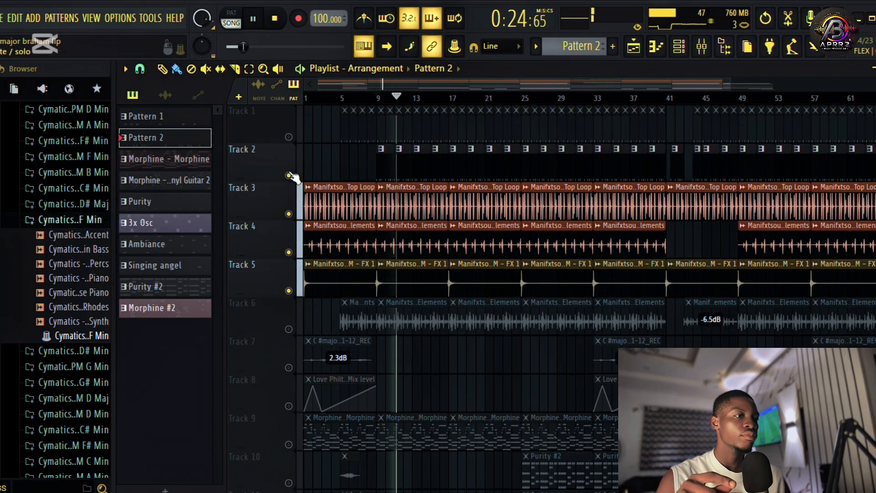
{"action": "left_click", "coordinate": [289, 137]}
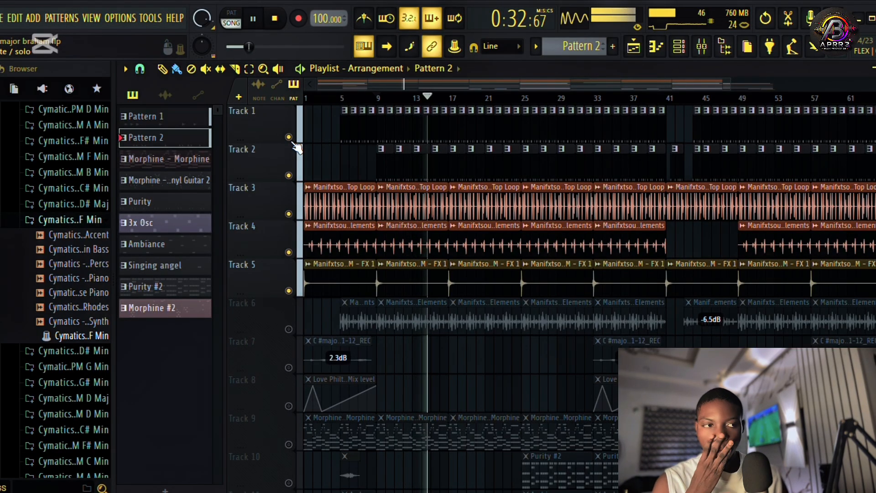
{"action": "key", "text": "space"}
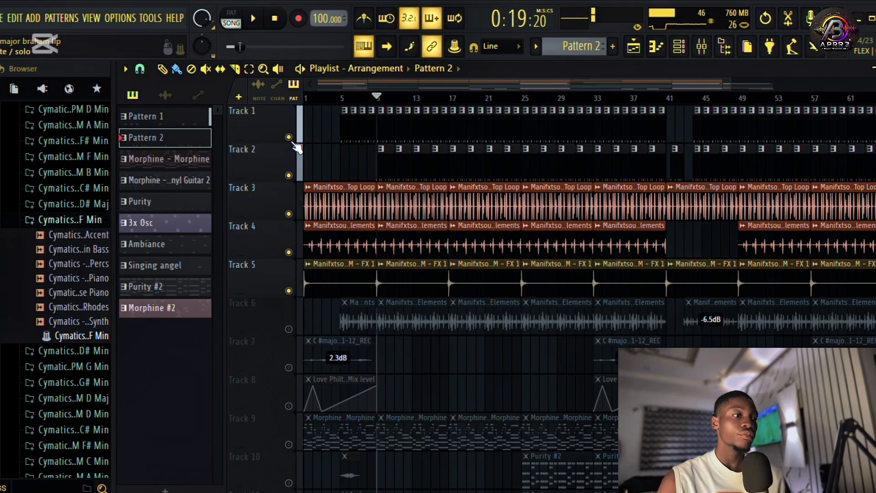
Play Track 6 on its own and view the channel settings of its Filtered Elements audio clip
{"action": "left_click", "coordinate": [288, 329]}
{"action": "right_click", "coordinate": [288, 329]}
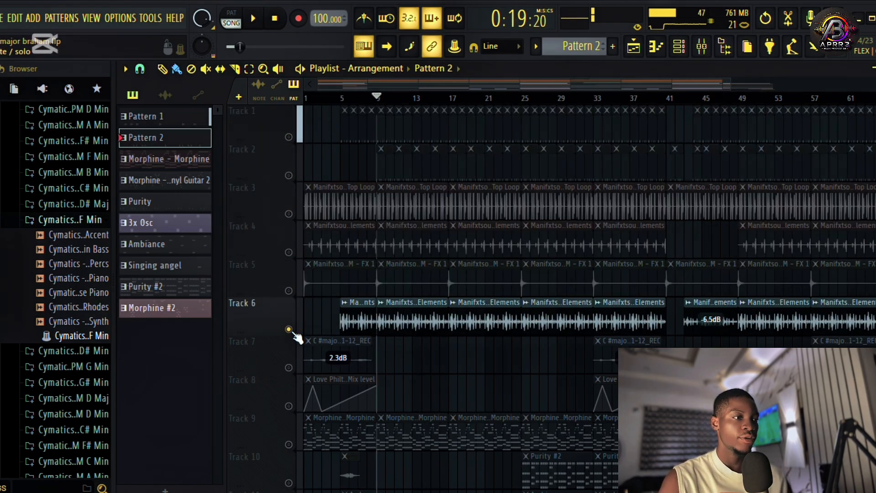
{"action": "key", "text": "space"}
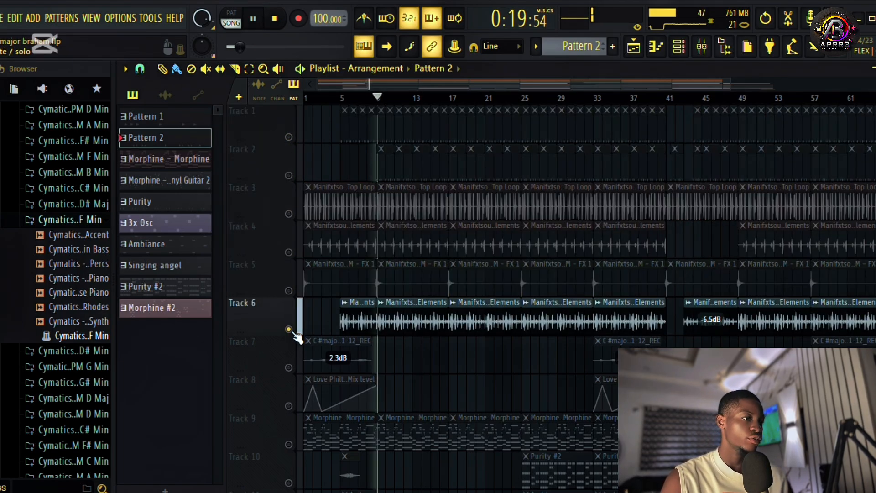
{"action": "double_click", "coordinate": [418, 316]}
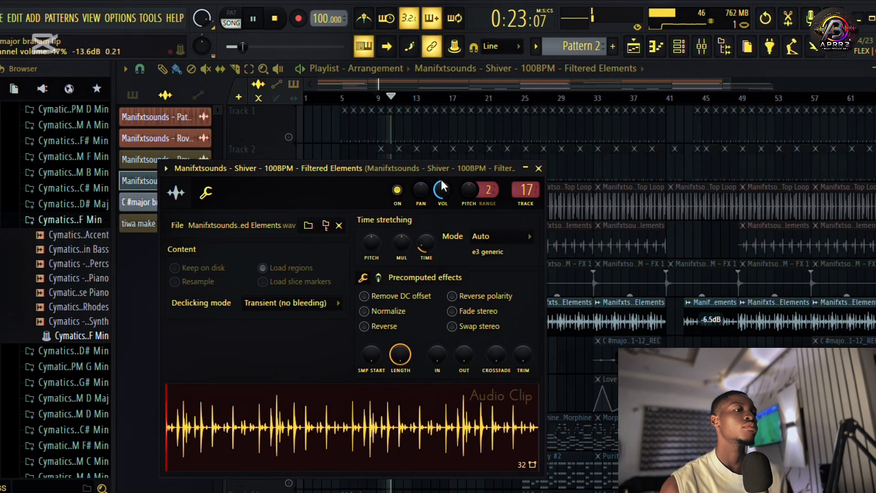
{"action": "left_click", "coordinate": [540, 168]}
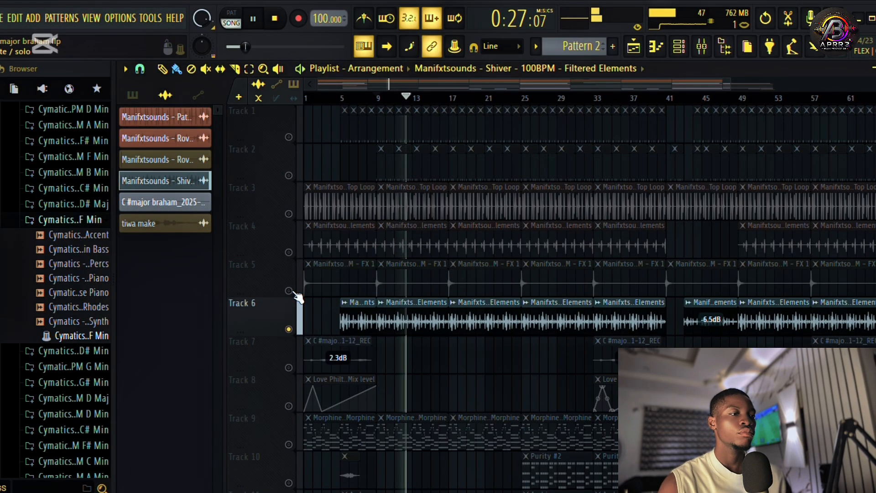
Restart playback from bar 9 and unmute Tracks 5, 4, 3, 2 and 1 alongside Track 6
{"action": "left_click", "coordinate": [288, 291]}
{"action": "key", "text": "space"}
{"action": "key", "text": "space"}
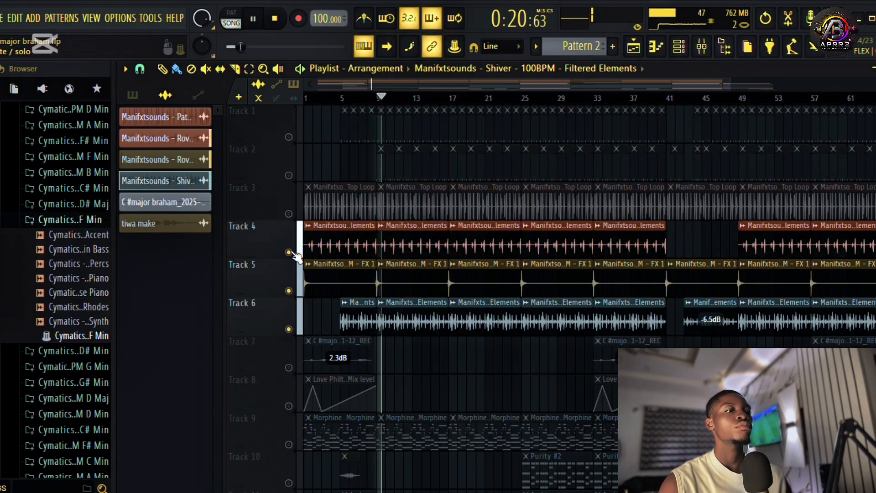
{"action": "left_click", "coordinate": [289, 252]}
{"action": "left_click", "coordinate": [289, 213]}
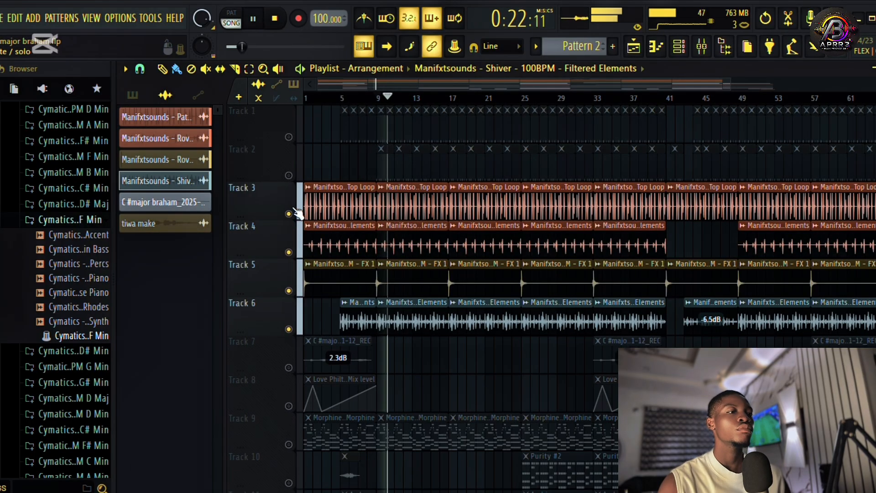
{"action": "left_click", "coordinate": [289, 175]}
{"action": "left_click", "coordinate": [289, 137]}
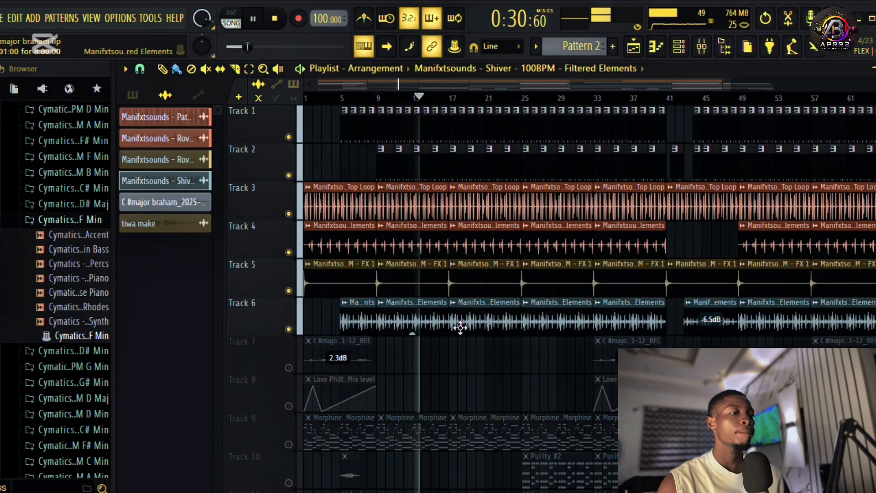
Solo the recorded audio clip on Track 7 and play it from the start of the song
{"action": "scroll", "coordinate": [471, 351], "scroll_direction": "down", "scroll_amount": 2}
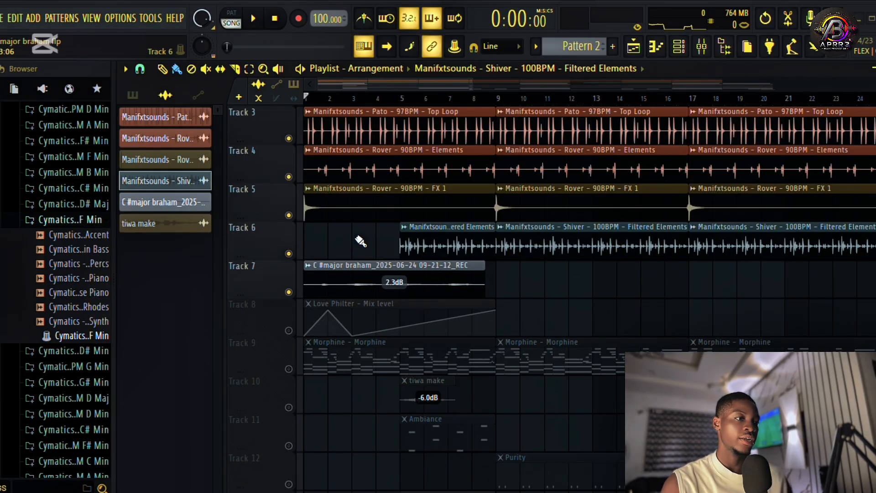
{"action": "scroll", "coordinate": [350, 247], "scroll_direction": "down", "scroll_amount": 5}
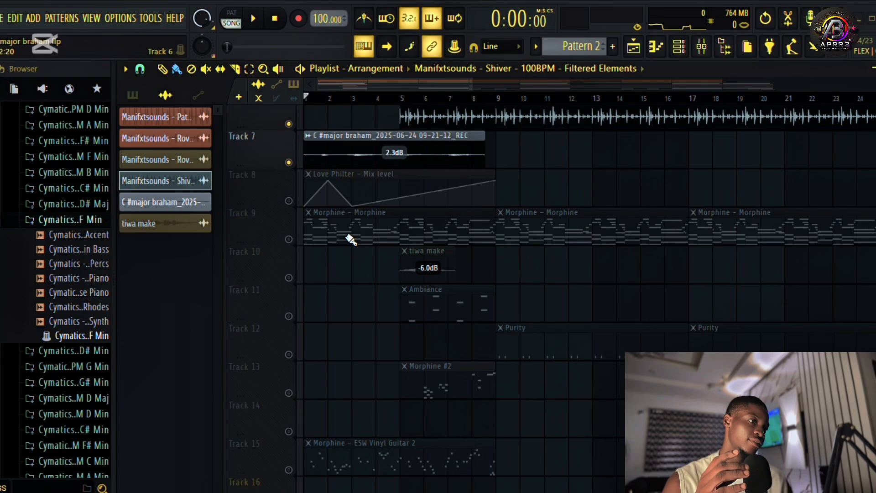
{"action": "scroll", "coordinate": [350, 239], "scroll_direction": "up", "scroll_amount": 2}
{"action": "scroll", "coordinate": [351, 240], "scroll_direction": "up", "scroll_amount": 1}
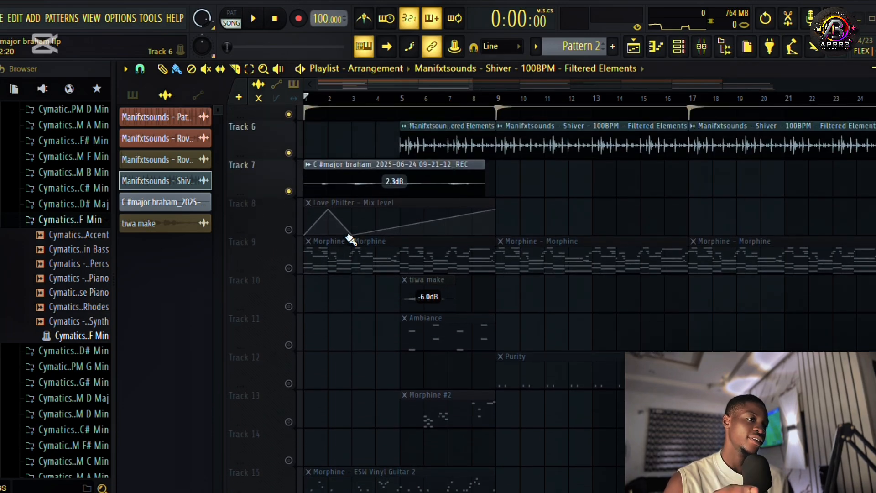
{"action": "right_click", "coordinate": [289, 192]}
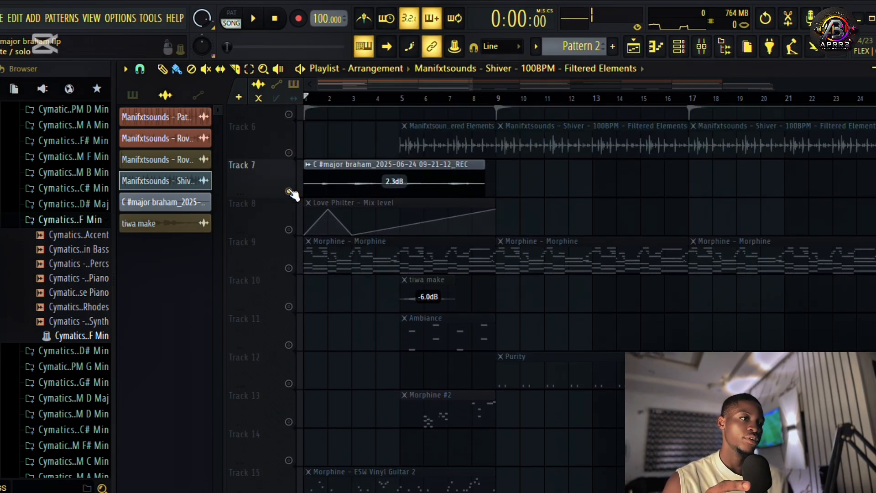
{"action": "key", "text": "space"}
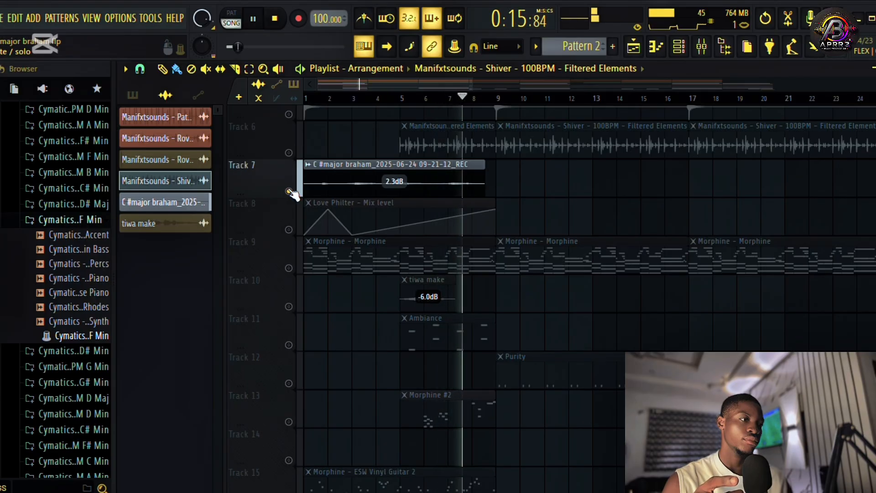
Stop playback and unmute Tracks 6, 5, 4, 3, 2 and 1 alongside the recorded clip on Track 7
{"action": "key", "text": "space"}
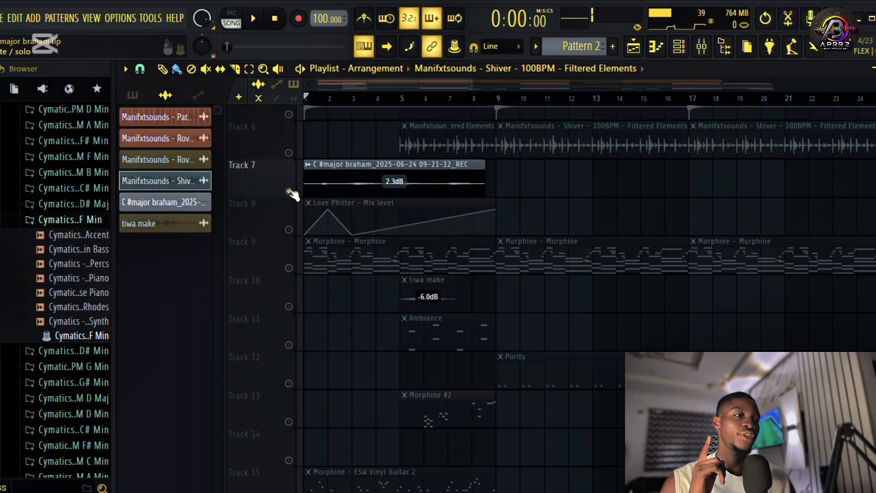
{"action": "scroll", "coordinate": [297, 183], "scroll_direction": "up", "scroll_amount": 1}
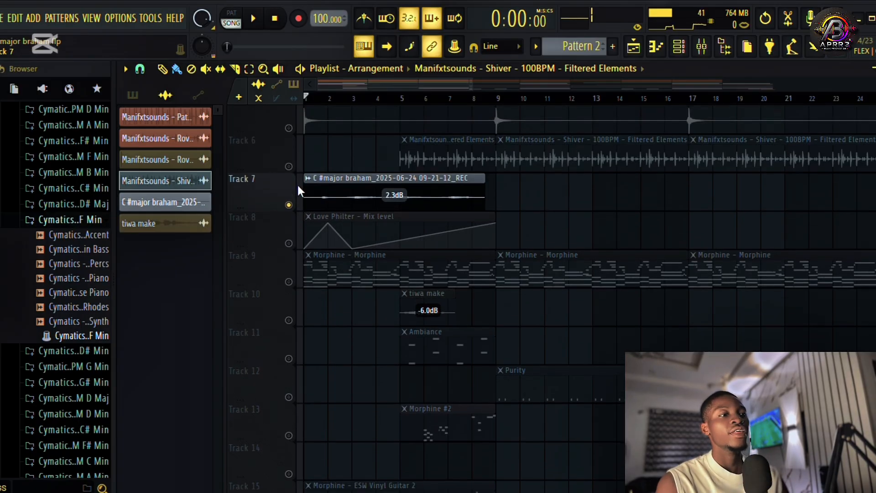
{"action": "left_click", "coordinate": [289, 167]}
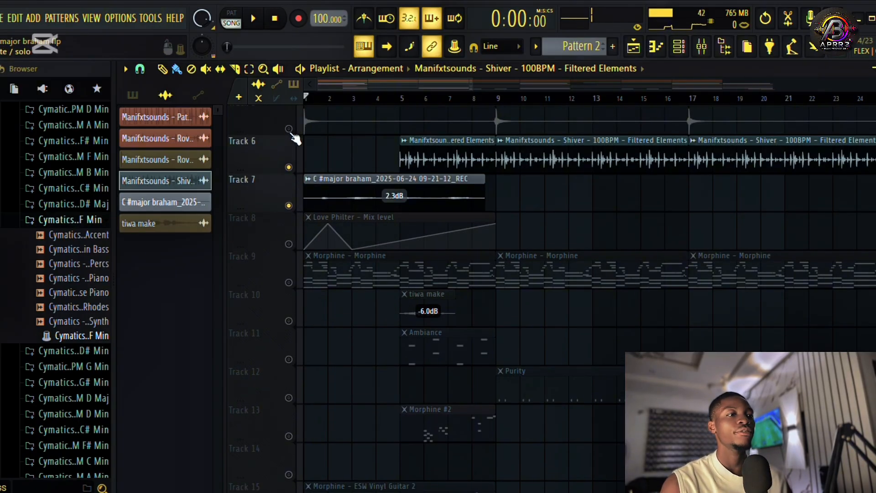
{"action": "left_click", "coordinate": [289, 129]}
{"action": "scroll", "coordinate": [294, 137], "scroll_direction": "up", "scroll_amount": 2}
{"action": "left_click", "coordinate": [289, 163]}
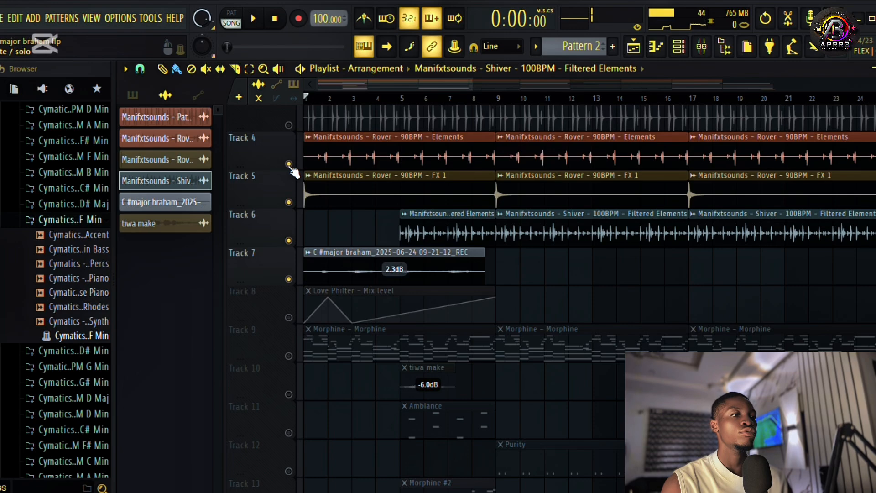
{"action": "left_click", "coordinate": [288, 125]}
{"action": "scroll", "coordinate": [292, 133], "scroll_direction": "up", "scroll_amount": 2}
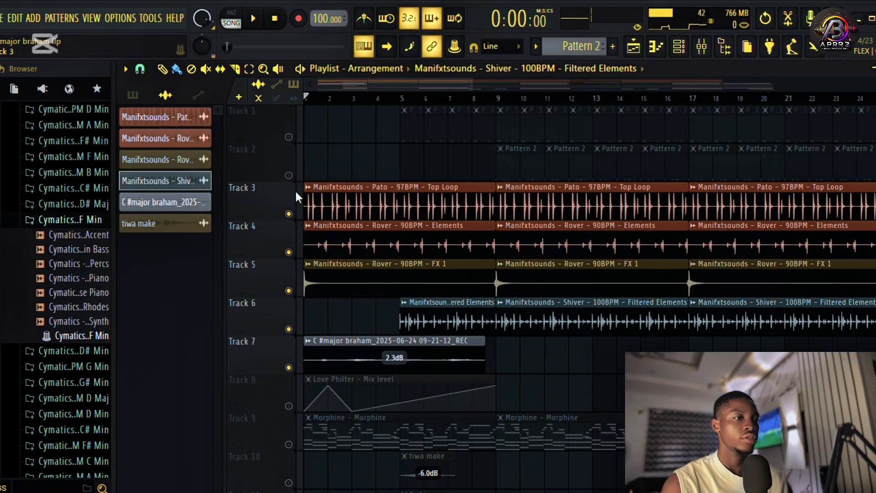
{"action": "left_click", "coordinate": [289, 175]}
{"action": "left_click", "coordinate": [289, 136]}
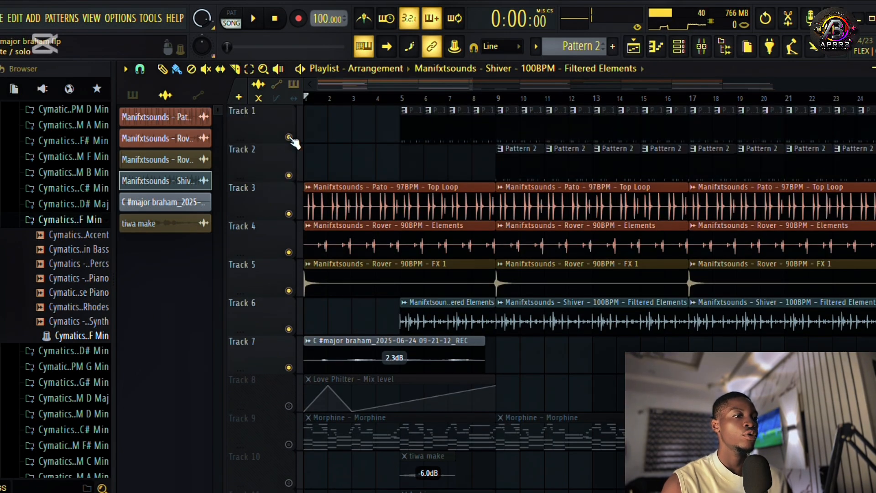
Examine the effects chain on the REC mixer insert used for the recorded clip, and return to the playlist
{"action": "left_click", "coordinate": [355, 356]}
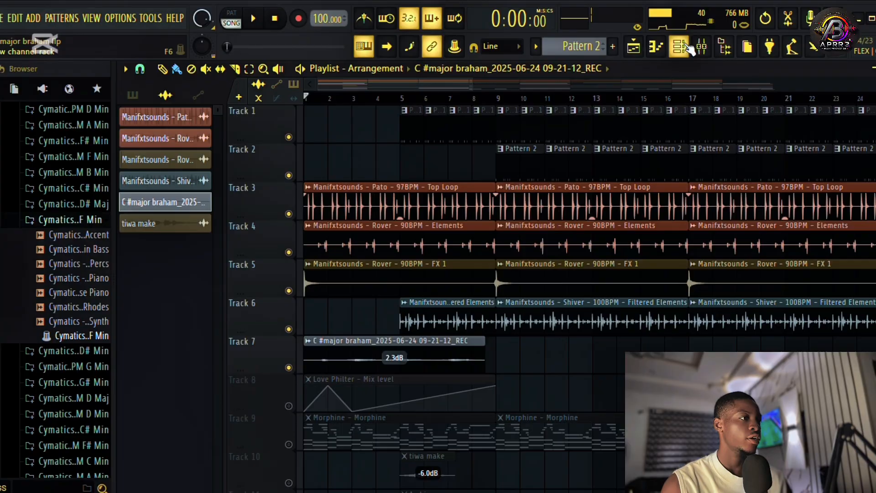
{"action": "left_click", "coordinate": [710, 47]}
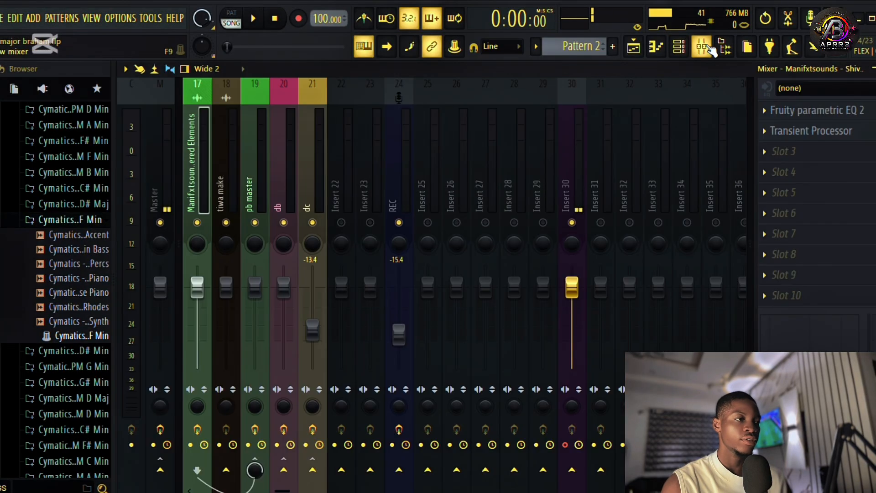
{"action": "left_click", "coordinate": [406, 178]}
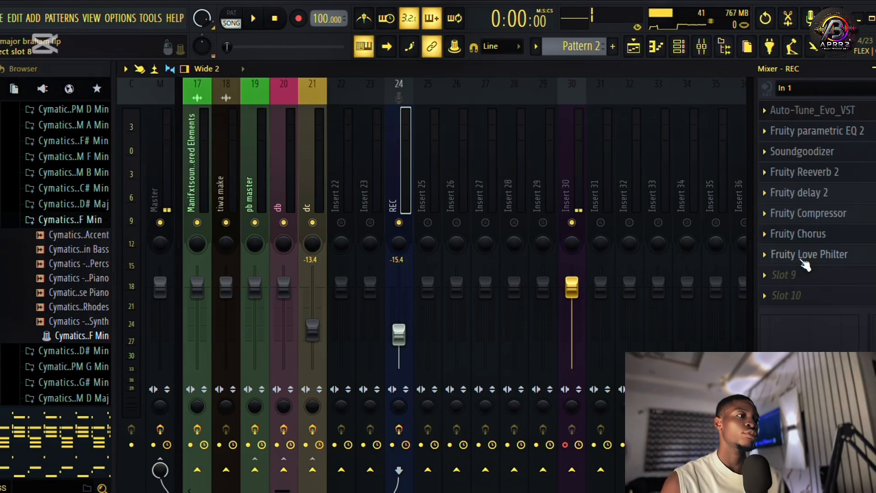
{"action": "left_click", "coordinate": [637, 52]}
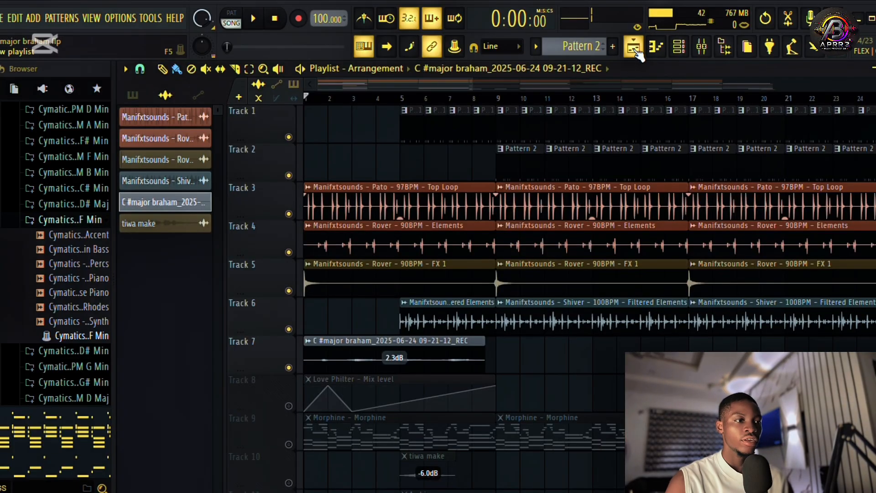
Unmute the Love Philter mix level automation on Track 8, play the song from the start with Tracks 1 to 8, and stop it
{"action": "scroll", "coordinate": [408, 422], "scroll_direction": "down", "scroll_amount": 1}
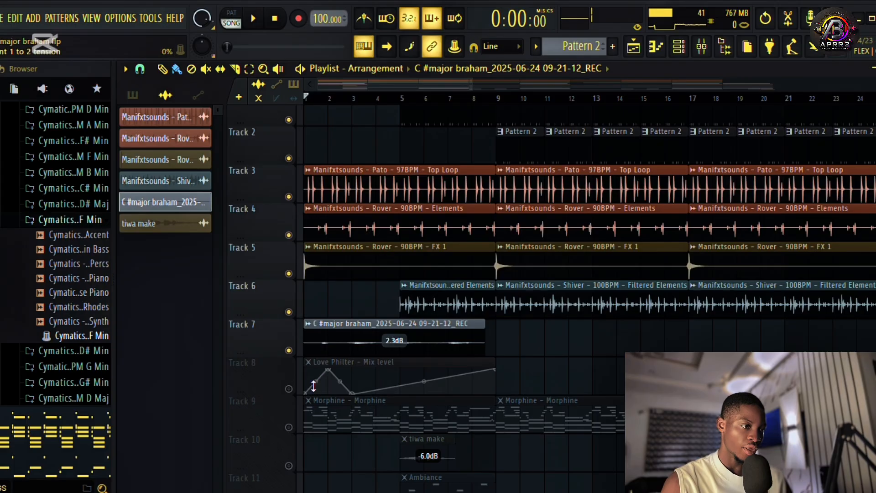
{"action": "left_click", "coordinate": [289, 389]}
{"action": "scroll", "coordinate": [425, 381], "scroll_direction": "down", "scroll_amount": 2}
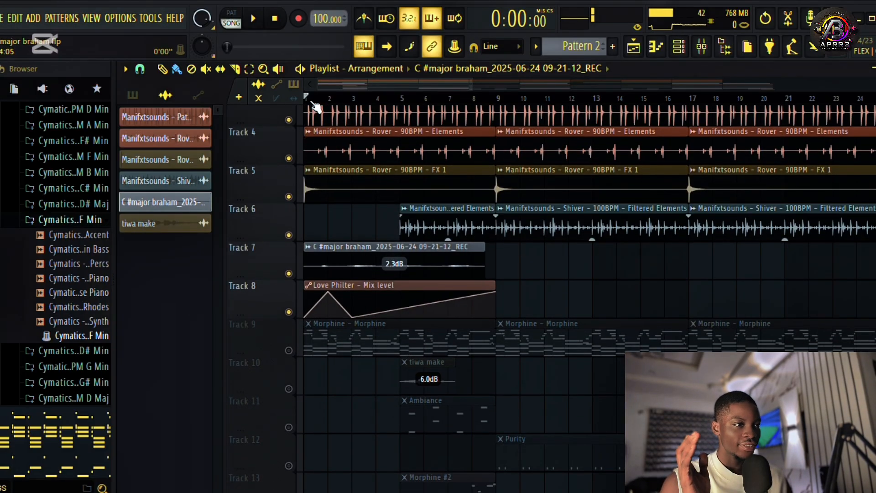
{"action": "key", "text": "space"}
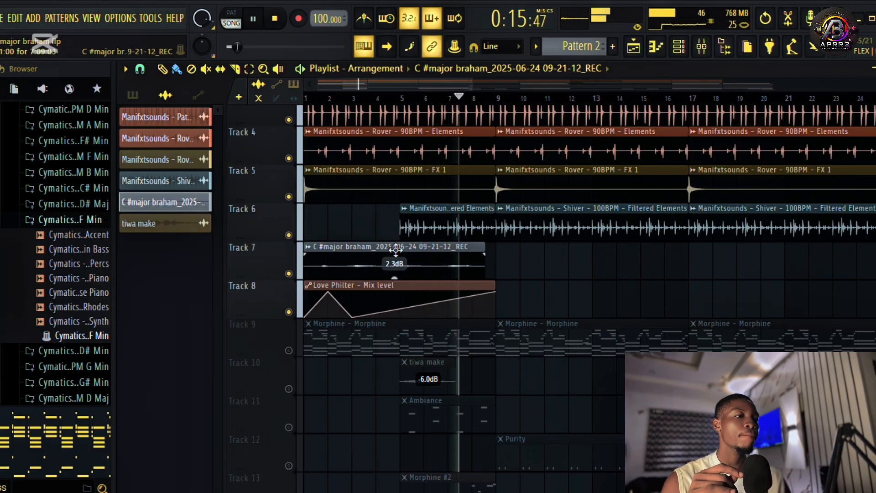
{"action": "scroll", "coordinate": [400, 299], "scroll_direction": "down", "scroll_amount": 1}
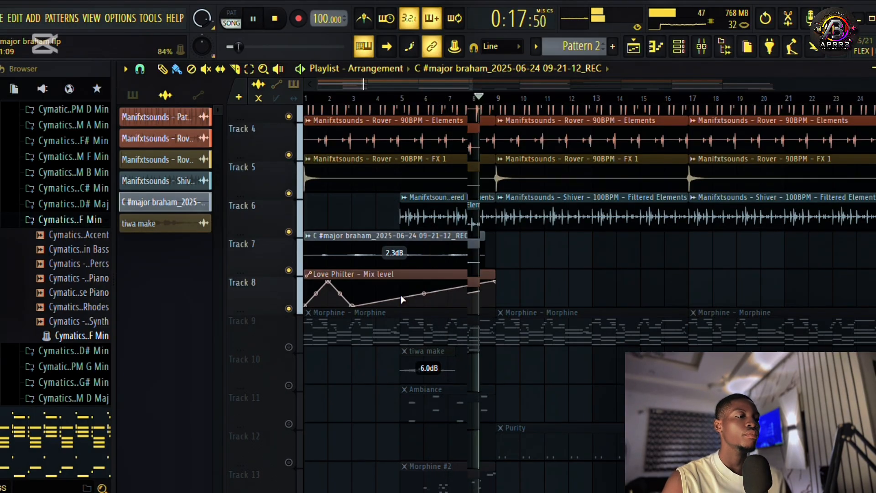
{"action": "key", "text": "space"}
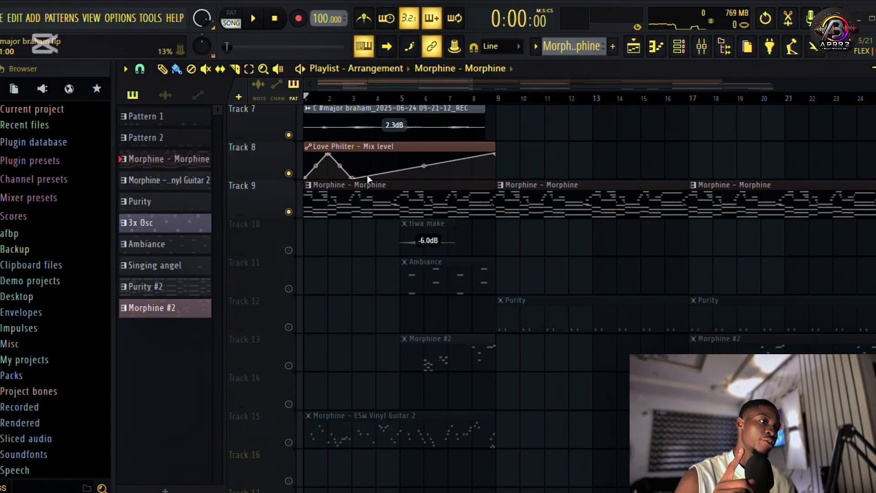
Isolate Tracks 7 and 8 for a short playback, then add the Morphine pattern on Track 9 and play from the start
{"action": "scroll", "coordinate": [367, 174], "scroll_direction": "up", "scroll_amount": 1}
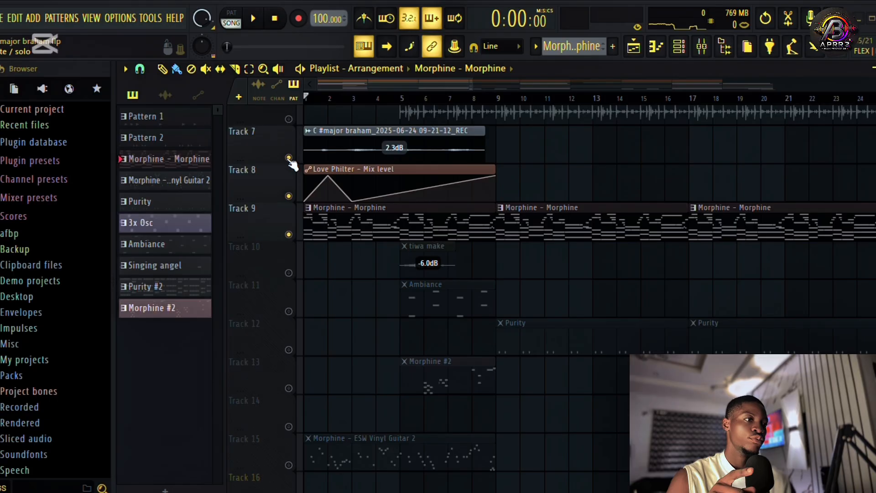
{"action": "right_click", "coordinate": [289, 158]}
{"action": "left_click", "coordinate": [288, 196]}
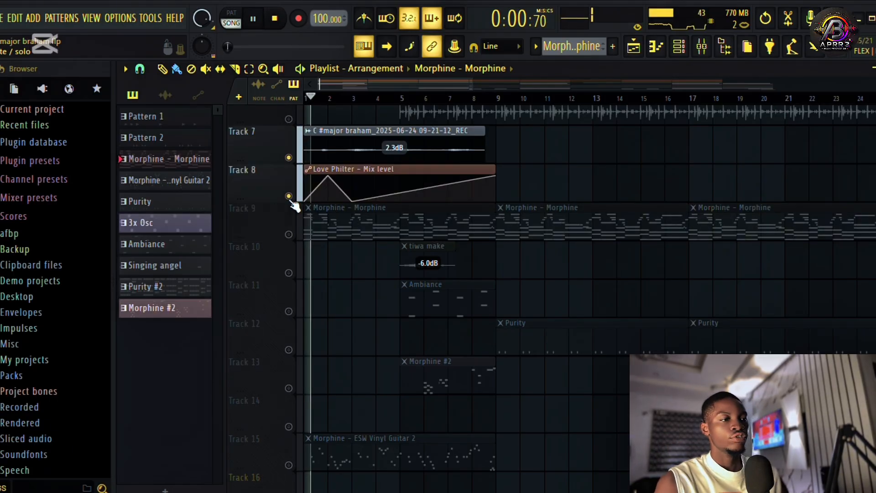
{"action": "key", "text": "space"}
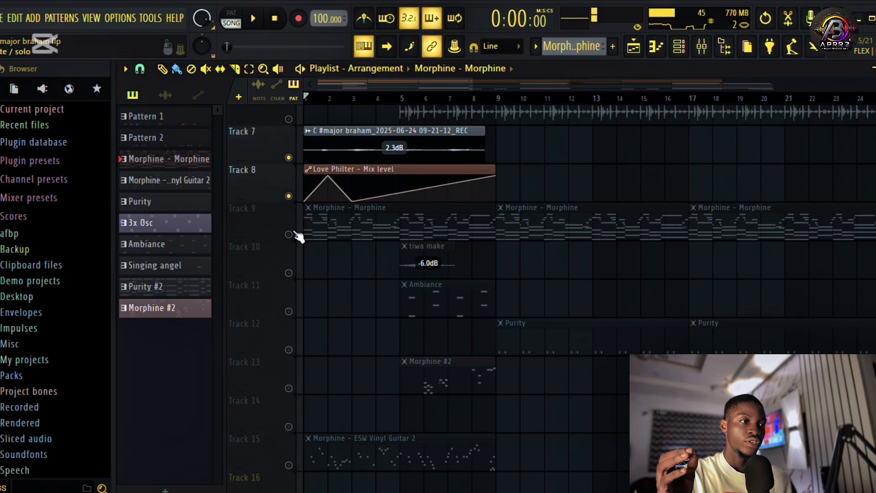
{"action": "left_click", "coordinate": [289, 235]}
{"action": "key", "text": "space"}
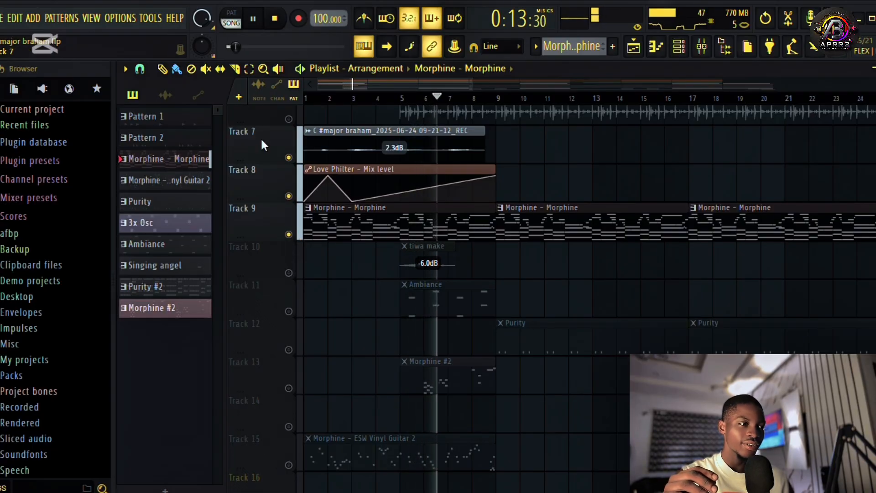
Unmute Tracks 6, 5, 4, 3, 2 and 1 one by one during playback alongside Tracks 7 to 9
{"action": "scroll", "coordinate": [262, 141], "scroll_direction": "up", "scroll_amount": 1}
{"action": "scroll", "coordinate": [261, 137], "scroll_direction": "up", "scroll_amount": 3}
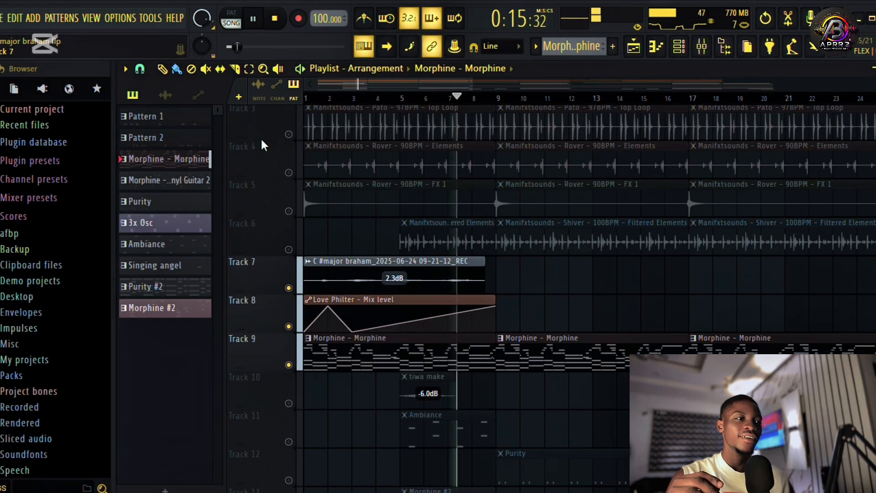
{"action": "left_click", "coordinate": [289, 250]}
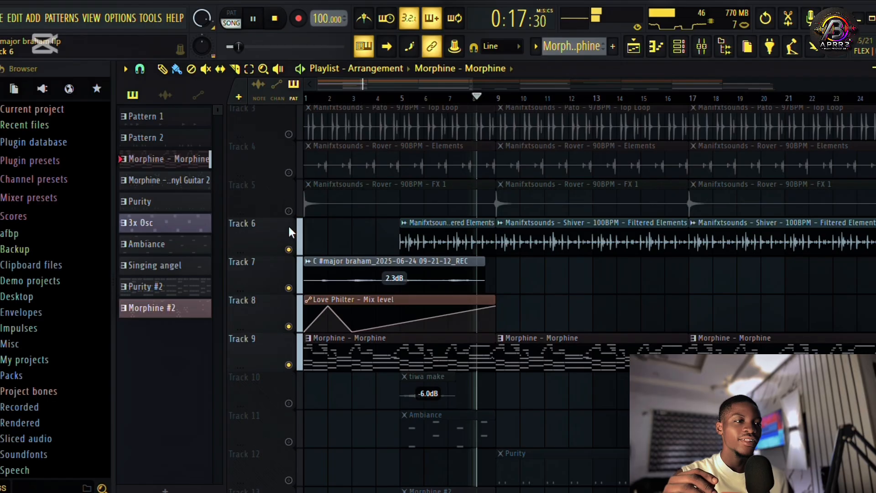
{"action": "left_click", "coordinate": [289, 210]}
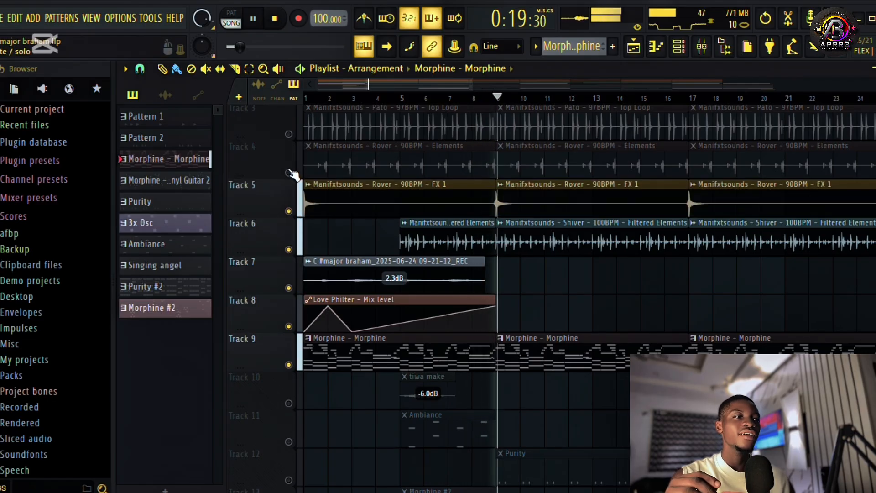
{"action": "left_click", "coordinate": [289, 173]}
{"action": "left_click", "coordinate": [289, 134]}
{"action": "scroll", "coordinate": [290, 140], "scroll_direction": "up", "scroll_amount": 2}
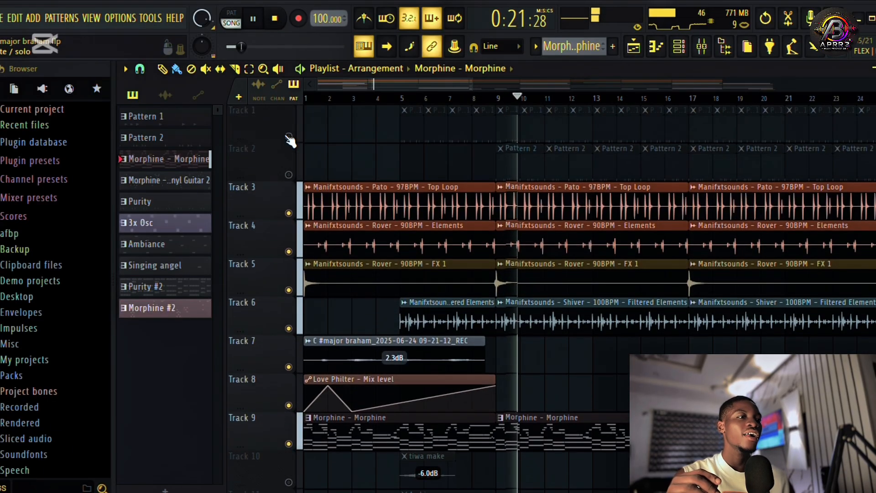
{"action": "left_click", "coordinate": [289, 175]}
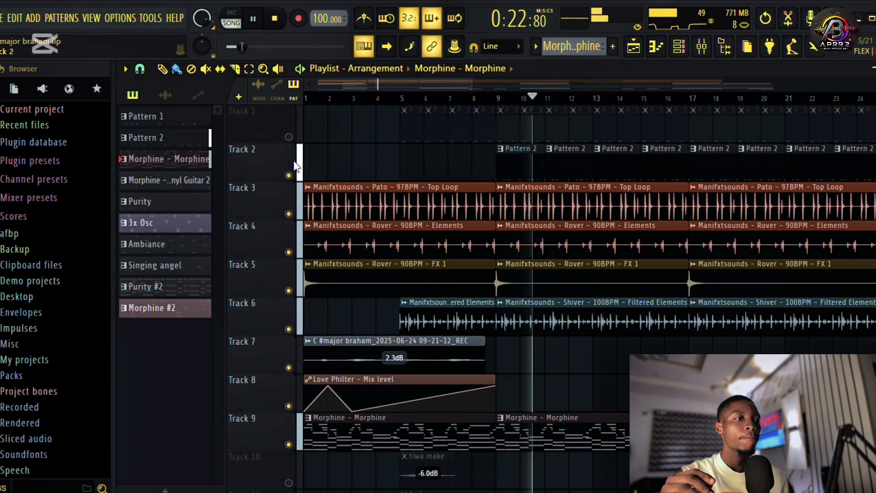
{"action": "left_click", "coordinate": [289, 137]}
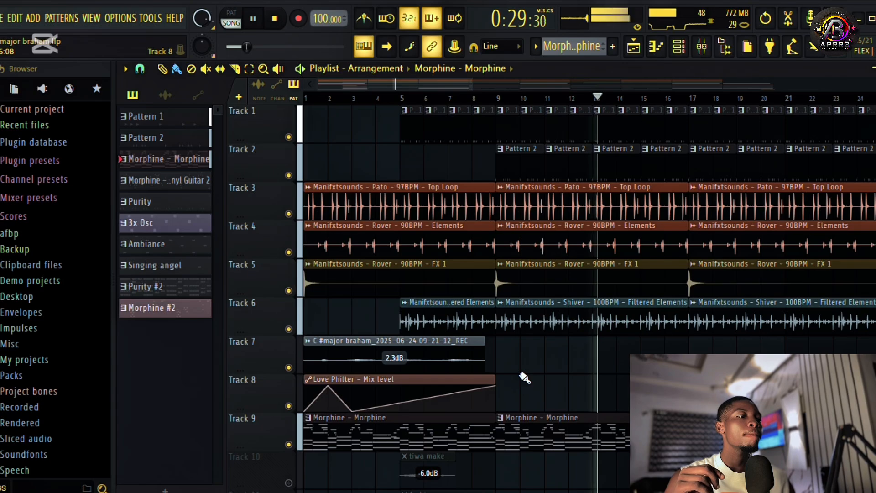
Stop the song, unmute the tiwa make clip on Track 10, play it in the mix from bar 5, and stop
{"action": "scroll", "coordinate": [524, 377], "scroll_direction": "down", "scroll_amount": 5}
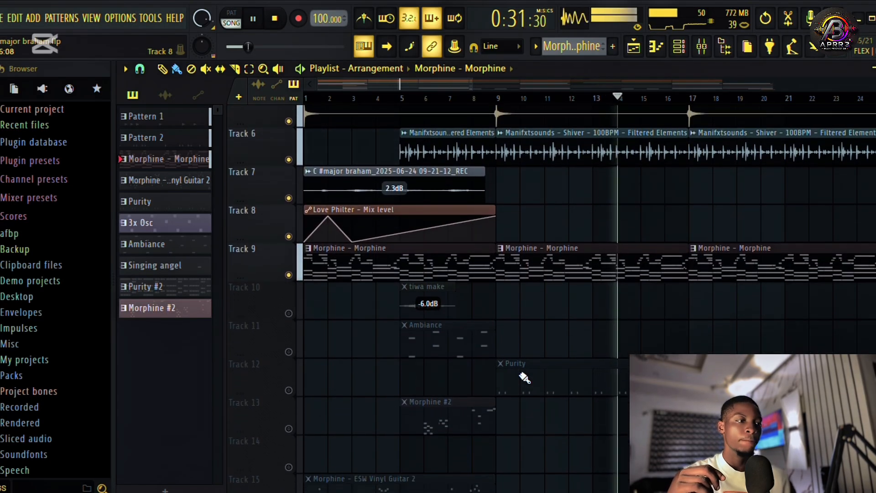
{"action": "scroll", "coordinate": [525, 378], "scroll_direction": "down", "scroll_amount": 3}
{"action": "key", "text": "space"}
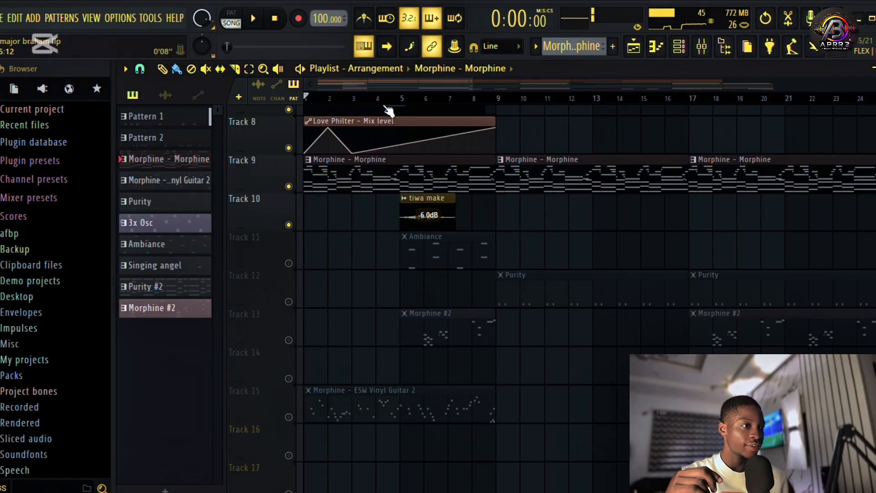
{"action": "key", "text": "space"}
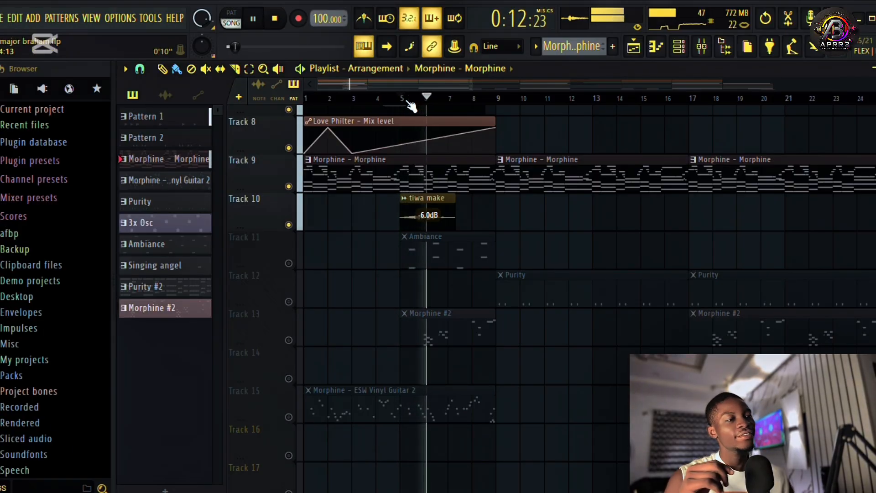
{"action": "key", "text": "space"}
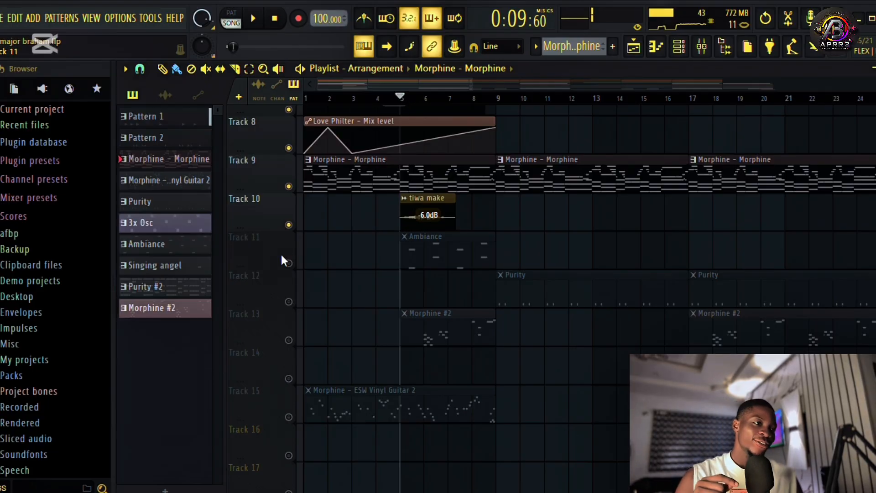
Unmute the Ambiance pattern on Track 11, play it in the mix, then solo it and replay it from bar 5
{"action": "left_click", "coordinate": [288, 263]}
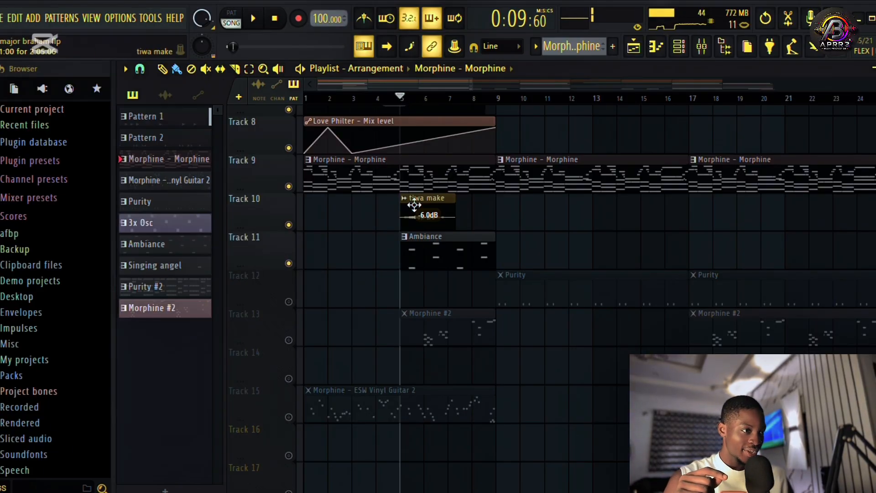
{"action": "key", "text": "space"}
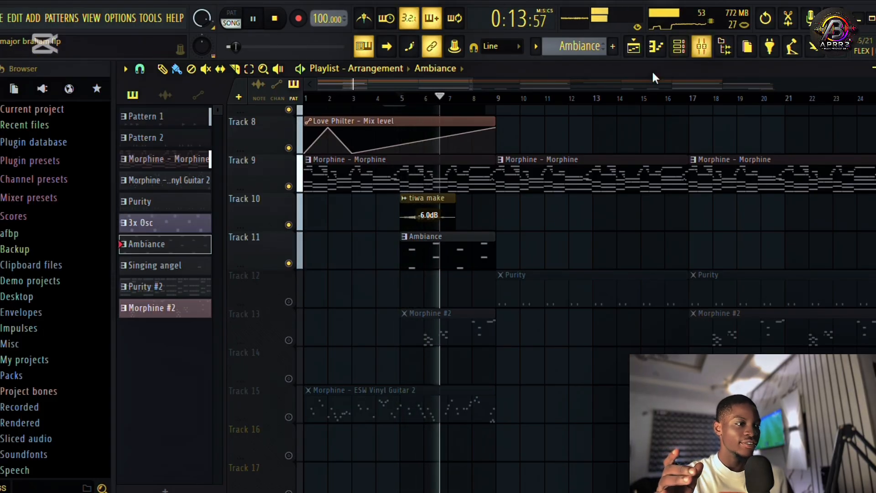
{"action": "left_click", "coordinate": [289, 263], "text": "ctrl"}
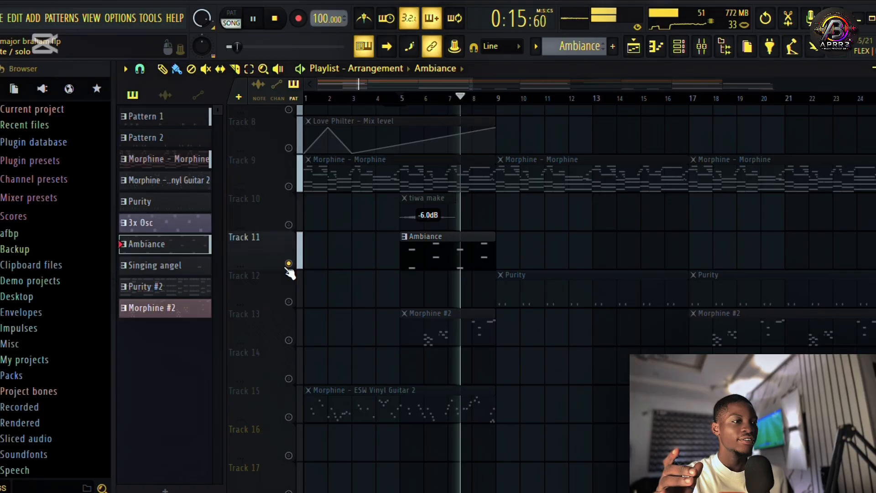
{"action": "left_click", "coordinate": [413, 100]}
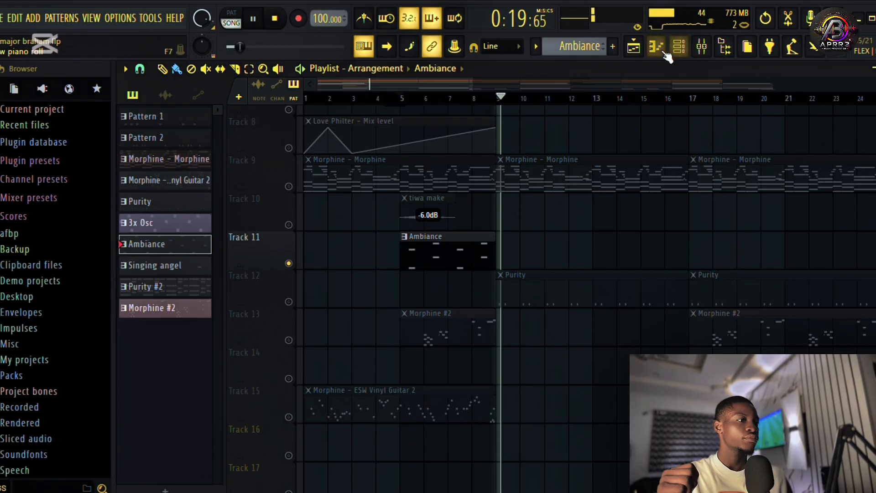
Replay the soloed Ambiance pattern, view its notes in the piano roll, and return to the playlist
{"action": "key", "text": "space"}
{"action": "key", "text": "space"}
{"action": "left_click", "coordinate": [692, 52]}
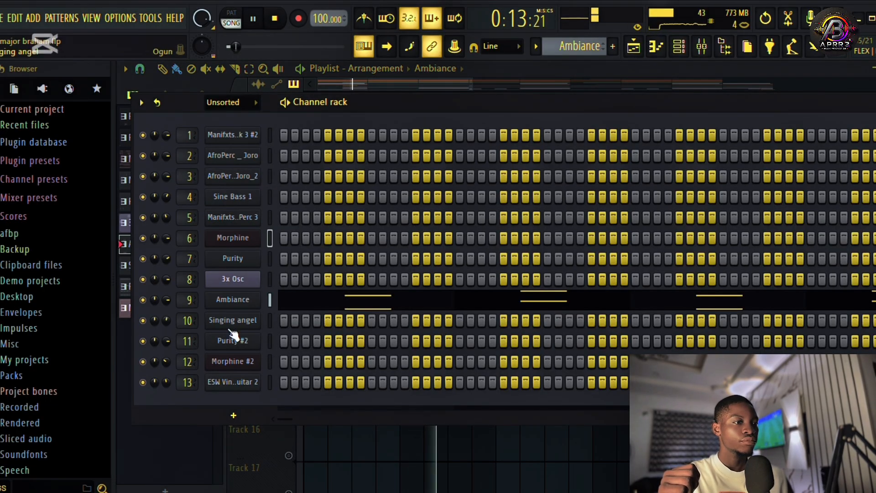
{"action": "right_click", "coordinate": [242, 297]}
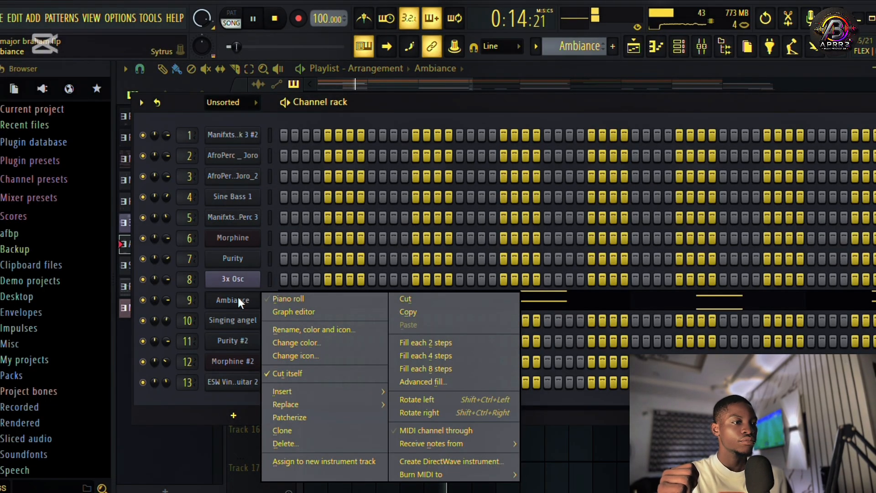
{"action": "left_click", "coordinate": [279, 301]}
{"action": "scroll", "coordinate": [377, 304], "scroll_direction": "up", "scroll_amount": 3}
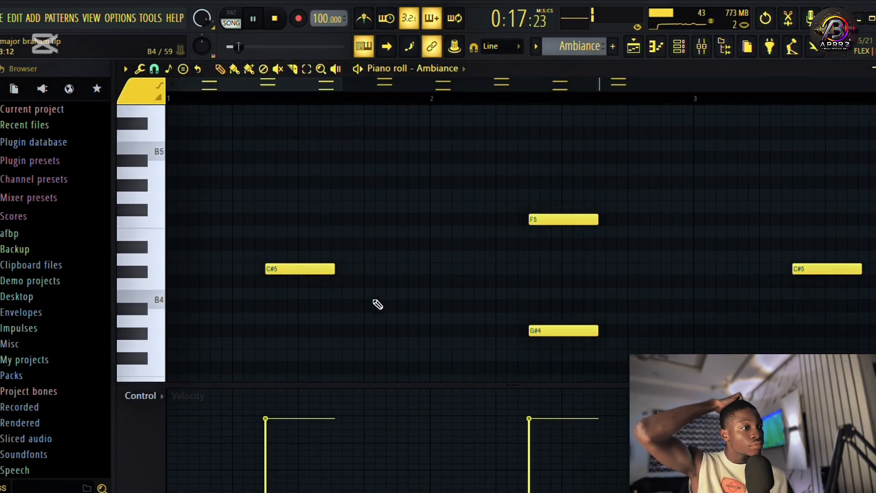
{"action": "scroll", "coordinate": [377, 304], "scroll_direction": "down", "scroll_amount": 2}
{"action": "left_click", "coordinate": [633, 46]}
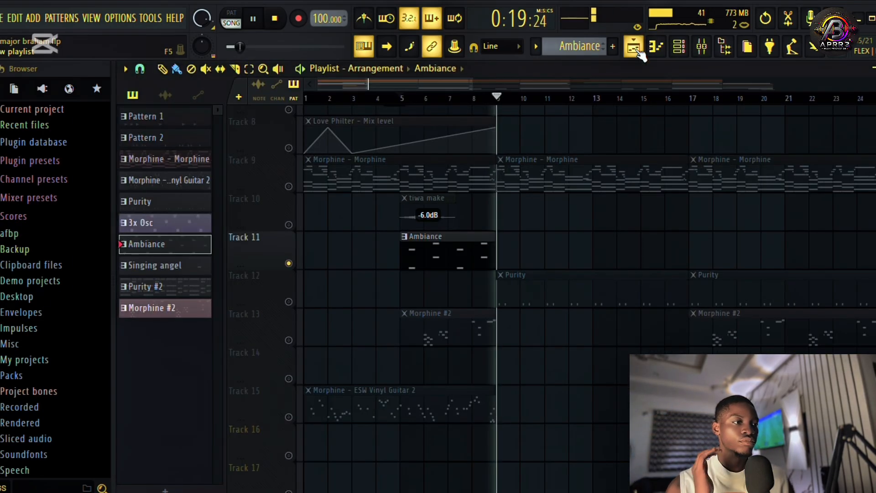
Restart playback from bar 5 and unmute Tracks 10, 9, 7 and 8 alongside the Ambiance pattern
{"action": "key", "text": "space"}
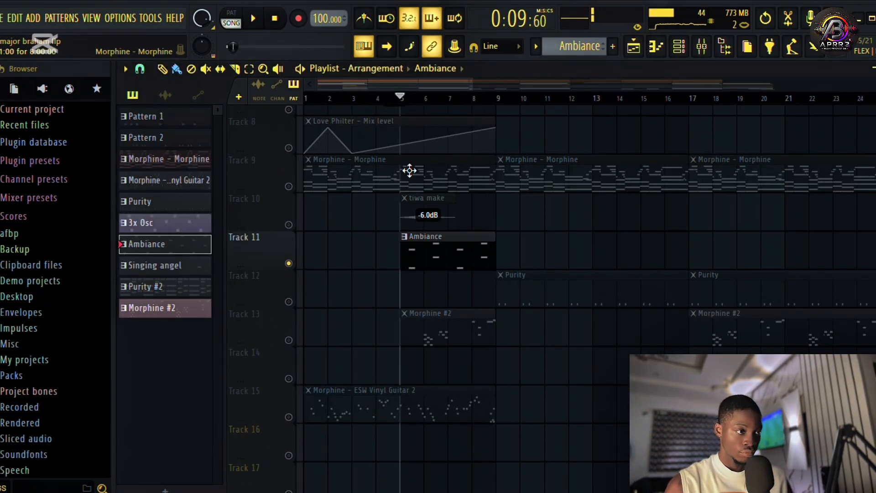
{"action": "left_click", "coordinate": [288, 224]}
{"action": "key", "text": "space"}
{"action": "left_click", "coordinate": [289, 186]}
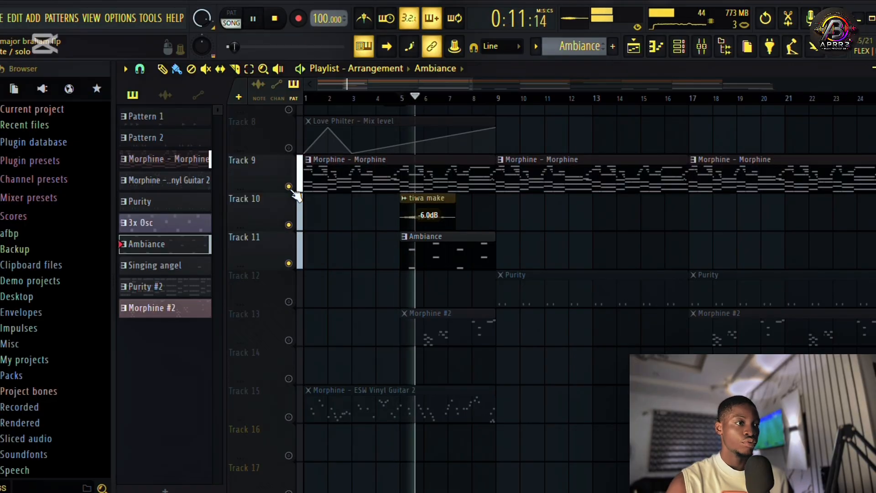
{"action": "scroll", "coordinate": [295, 160], "scroll_direction": "up", "scroll_amount": 2}
{"action": "left_click", "coordinate": [289, 165]}
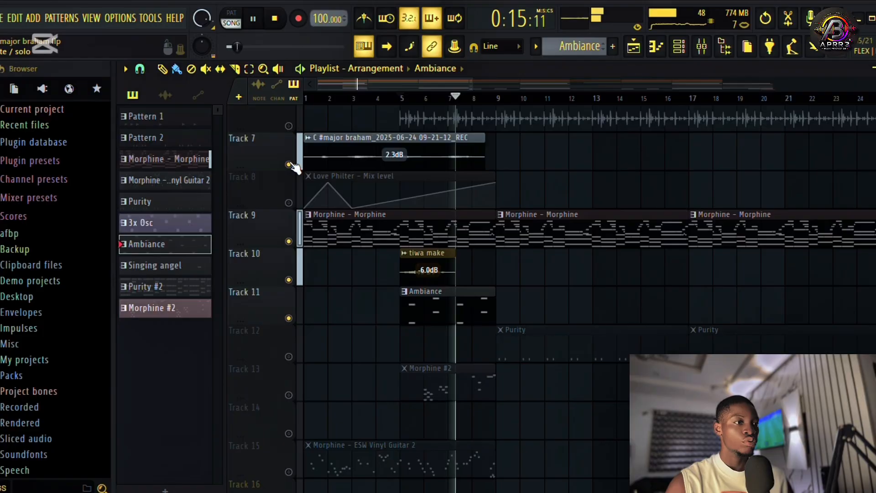
{"action": "left_click", "coordinate": [288, 202]}
Unmute Tracks 6, 5, 4, 3, 1 and 2 one by one while the song keeps playing
{"action": "scroll", "coordinate": [301, 173], "scroll_direction": "up", "scroll_amount": 1}
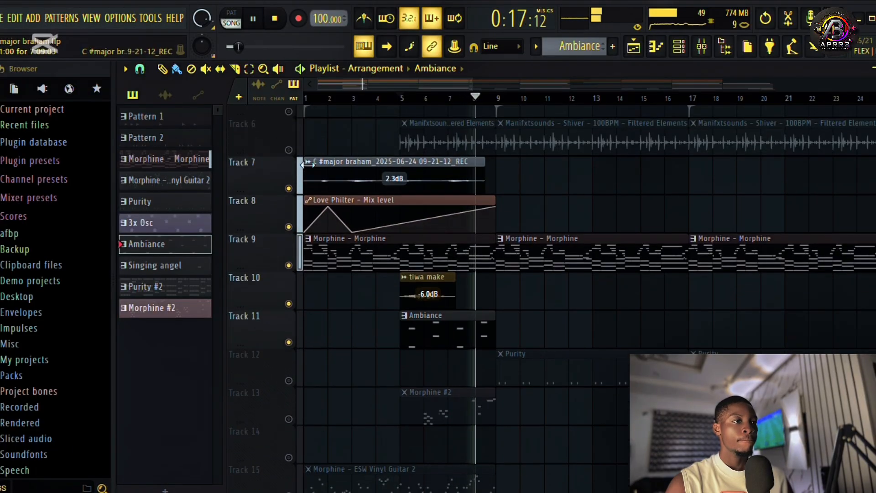
{"action": "scroll", "coordinate": [303, 169], "scroll_direction": "up", "scroll_amount": 3}
{"action": "left_click", "coordinate": [289, 283]}
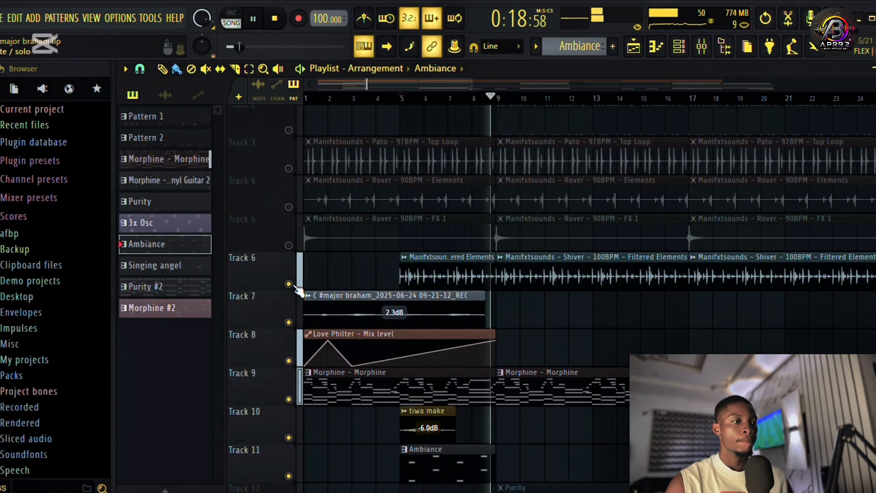
{"action": "left_click", "coordinate": [289, 245]}
{"action": "left_click", "coordinate": [289, 207]}
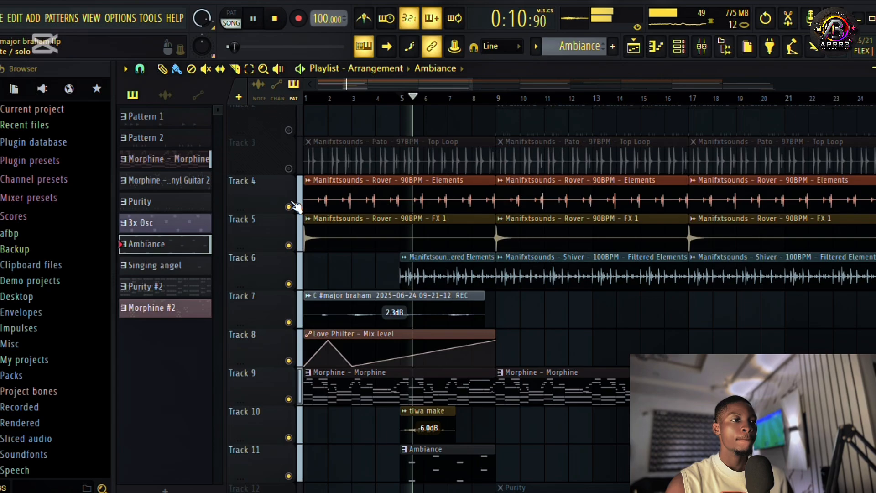
{"action": "left_click", "coordinate": [289, 167]}
{"action": "scroll", "coordinate": [292, 169], "scroll_direction": "up", "scroll_amount": 1}
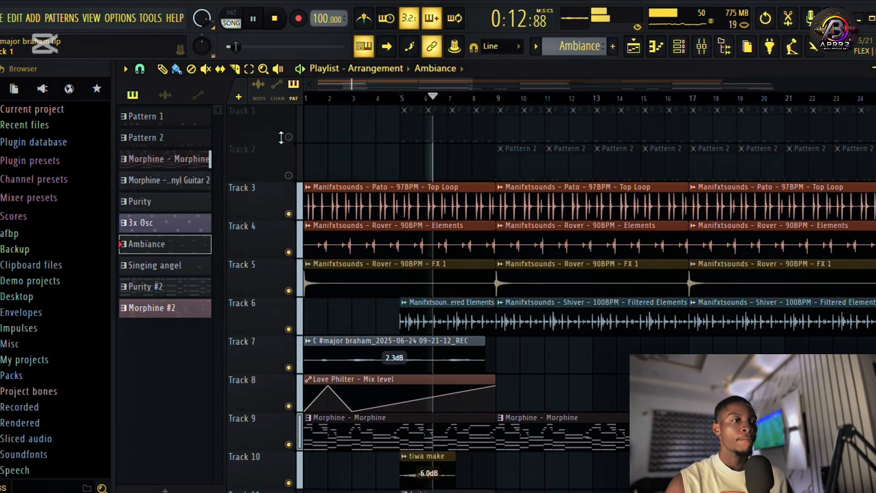
{"action": "left_click", "coordinate": [288, 137]}
{"action": "left_click", "coordinate": [289, 176]}
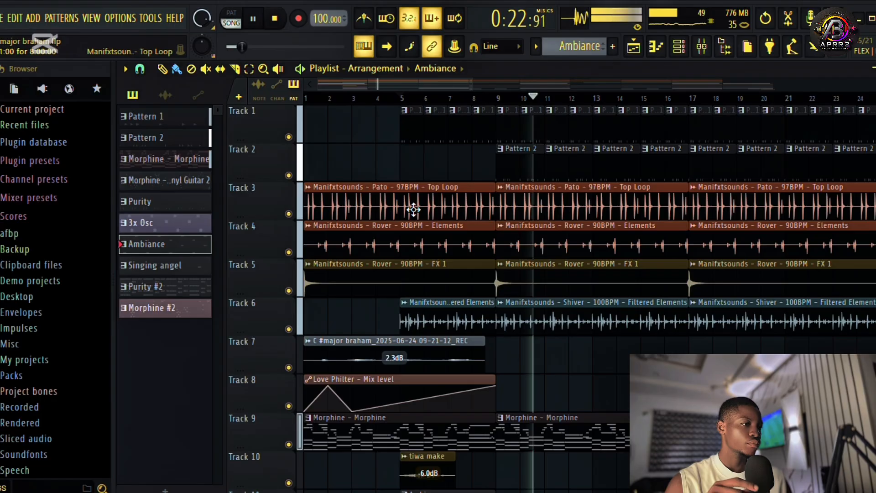
Stop the song, unmute and solo the Purity pattern on Track 12, and play it from bar 9
{"action": "scroll", "coordinate": [415, 212], "scroll_direction": "down", "scroll_amount": 7}
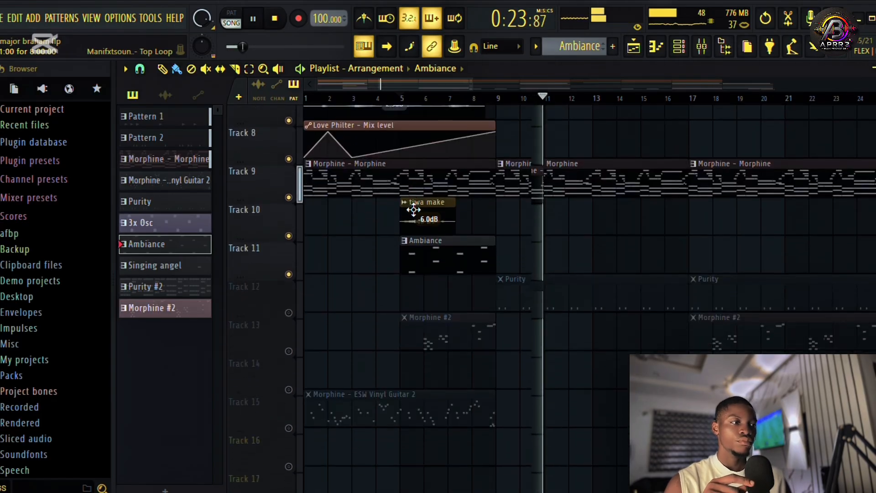
{"action": "key", "text": "space"}
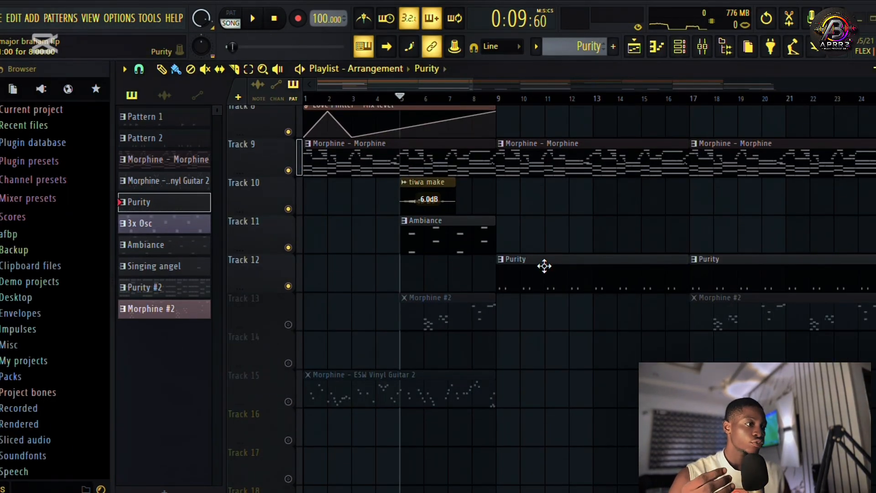
{"action": "right_click", "coordinate": [289, 286]}
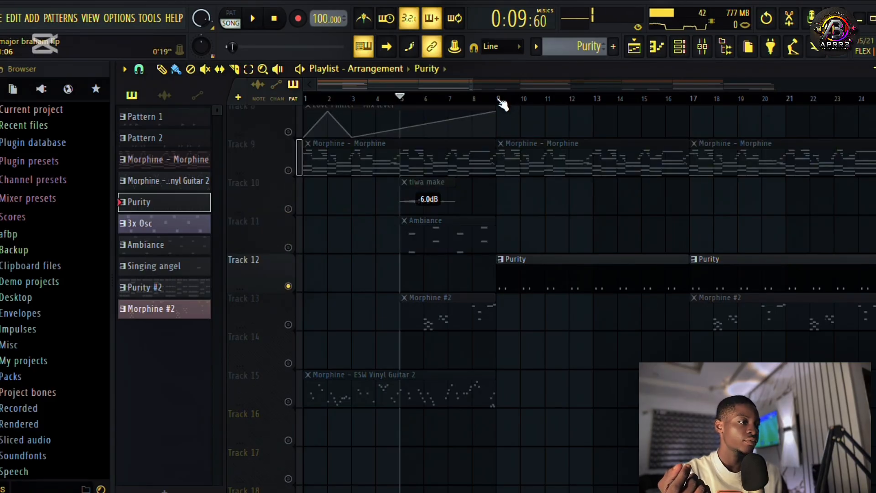
{"action": "key", "text": "space"}
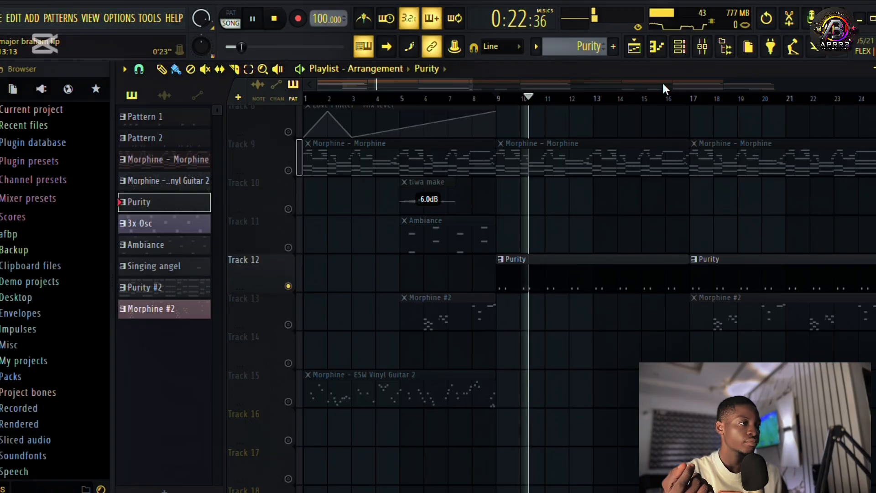
View the Purity channel's notes in the piano roll and return to the playlist
{"action": "left_click", "coordinate": [694, 48]}
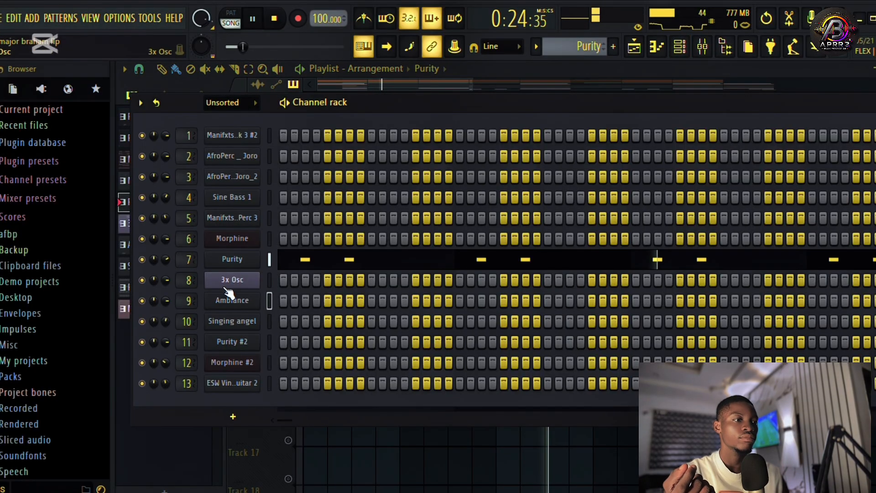
{"action": "right_click", "coordinate": [231, 259]}
{"action": "left_click", "coordinate": [281, 258]}
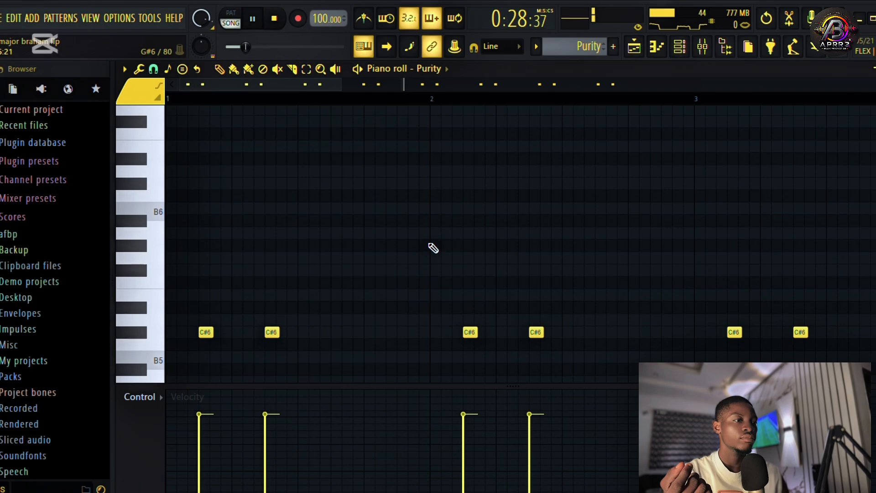
{"action": "left_click", "coordinate": [633, 48]}
Replay from bar 9 and unmute Tracks 11, 10, 9, 8, 7 and 6 alongside the Purity pattern
{"action": "left_click", "coordinate": [498, 98]}
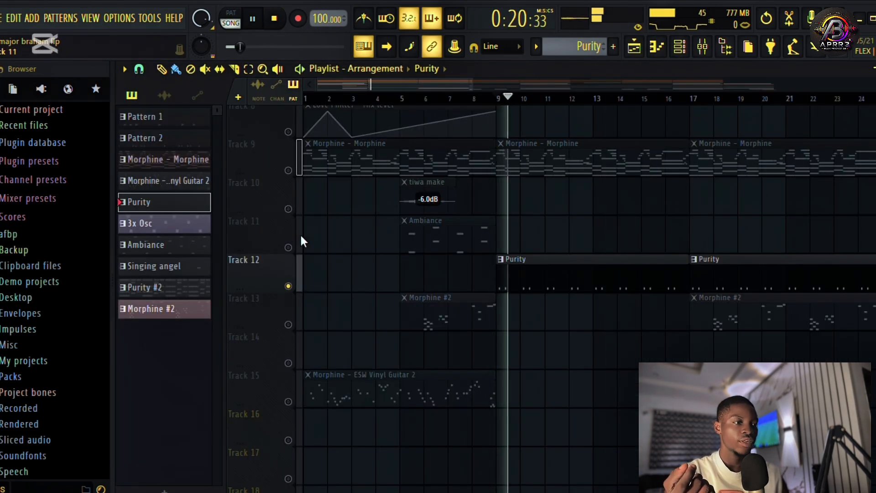
{"action": "left_click", "coordinate": [291, 247]}
{"action": "left_click", "coordinate": [292, 209]}
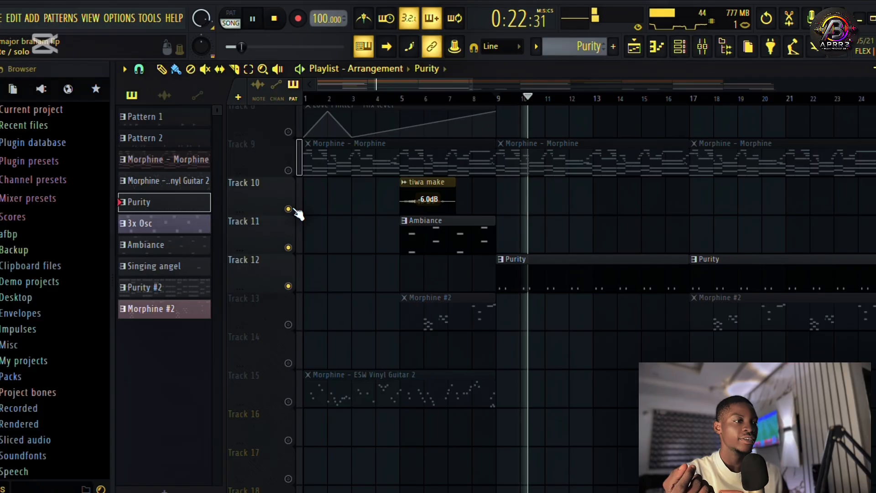
{"action": "left_click", "coordinate": [291, 172]}
{"action": "scroll", "coordinate": [297, 173], "scroll_direction": "up", "scroll_amount": 2}
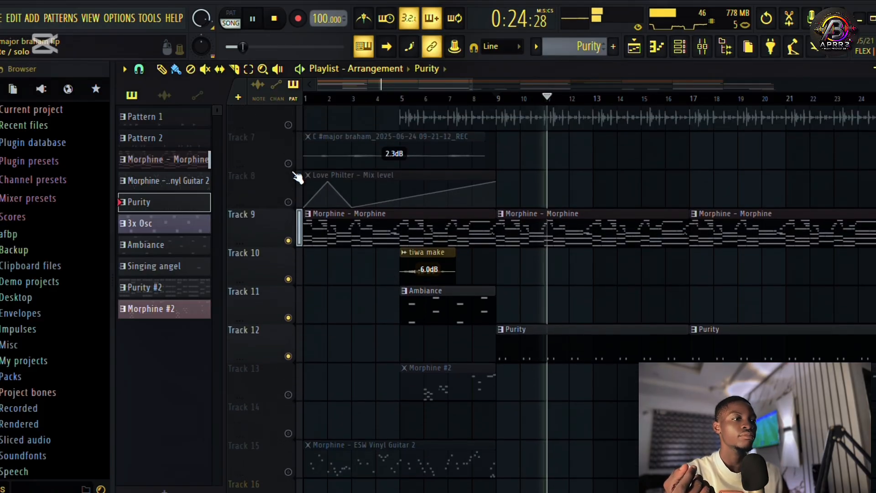
{"action": "left_click", "coordinate": [295, 176]}
{"action": "left_click", "coordinate": [289, 137]}
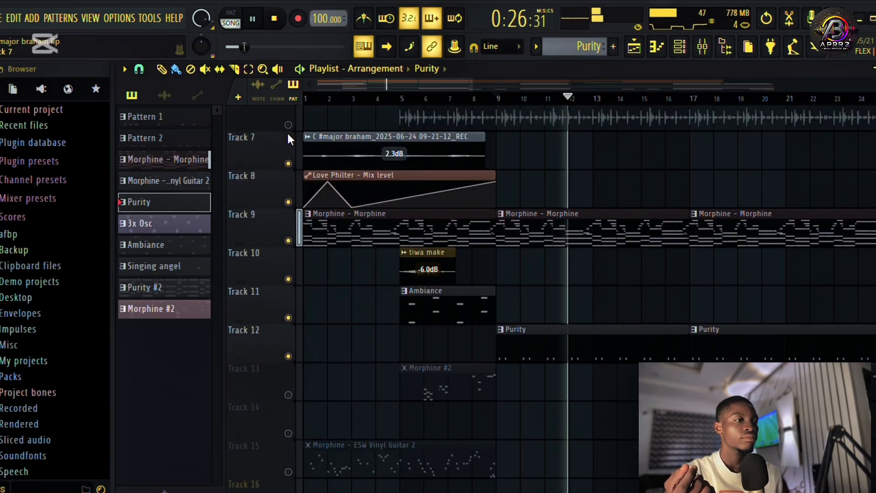
{"action": "left_click", "coordinate": [288, 125]}
Unmute Tracks 5, 4, 3, 2 and 1 during playback to complete the mix with the Purity pattern
{"action": "scroll", "coordinate": [291, 133], "scroll_direction": "up", "scroll_amount": 1}
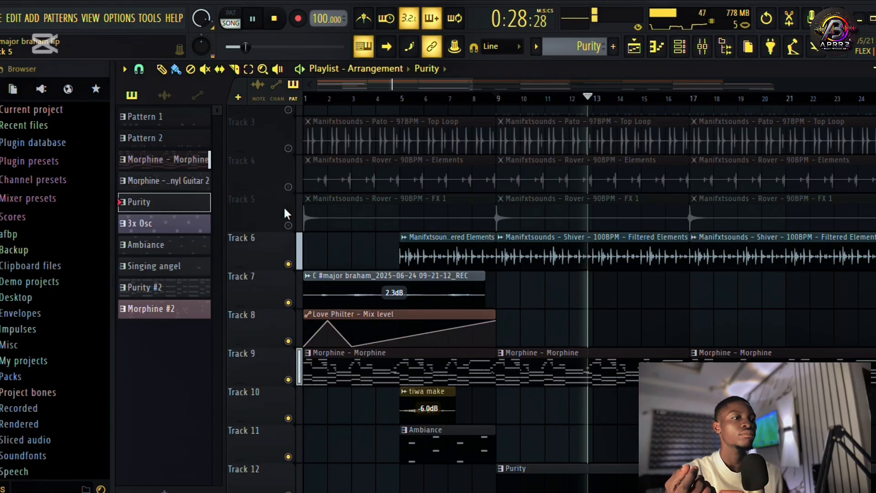
{"action": "left_click", "coordinate": [289, 225]}
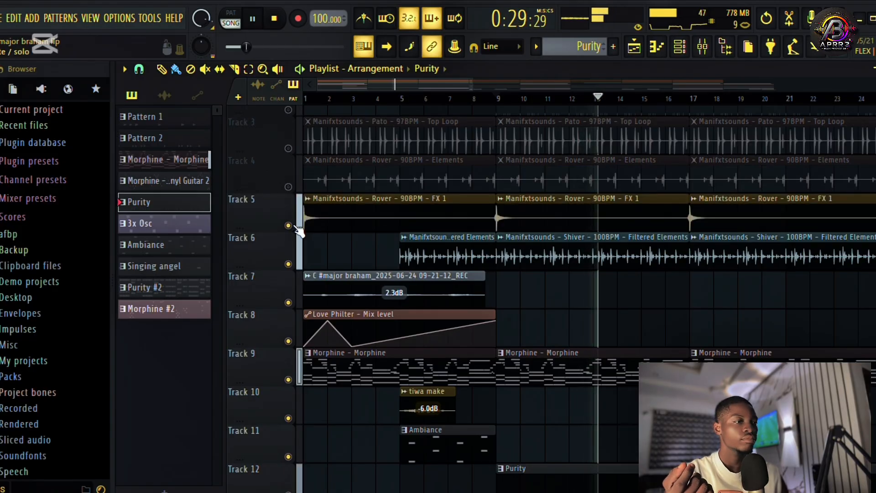
{"action": "left_click", "coordinate": [288, 187]}
{"action": "left_click", "coordinate": [288, 148]}
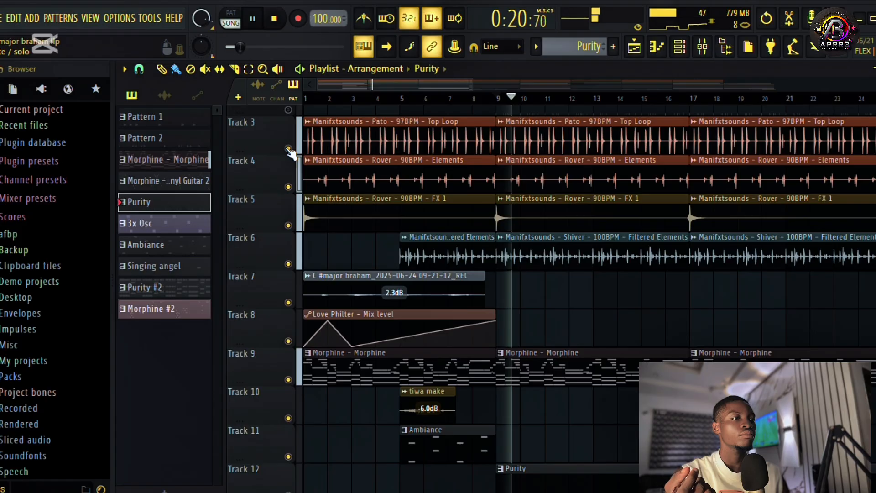
{"action": "scroll", "coordinate": [290, 153], "scroll_direction": "up", "scroll_amount": 2}
{"action": "left_click", "coordinate": [288, 175]}
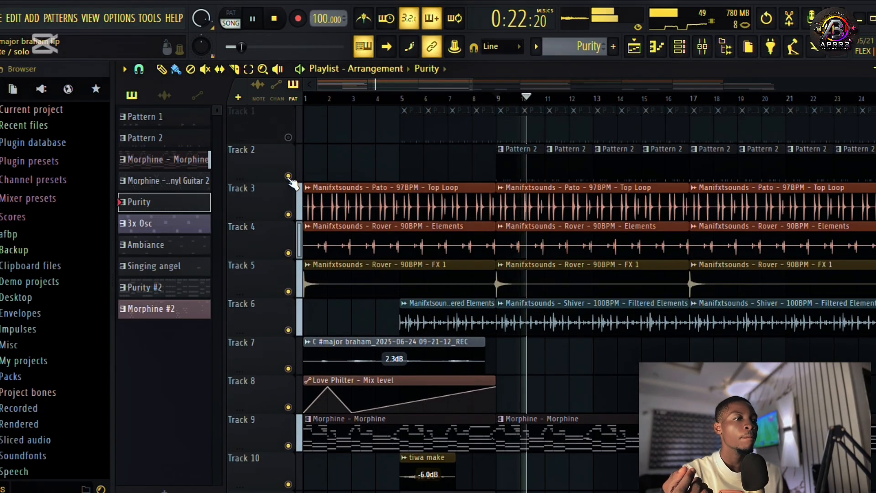
{"action": "left_click", "coordinate": [288, 137]}
Look through playlist Tracks 5 to 19 while the layered mix plays, and stop the song
{"action": "scroll", "coordinate": [409, 164], "scroll_direction": "down", "scroll_amount": 6}
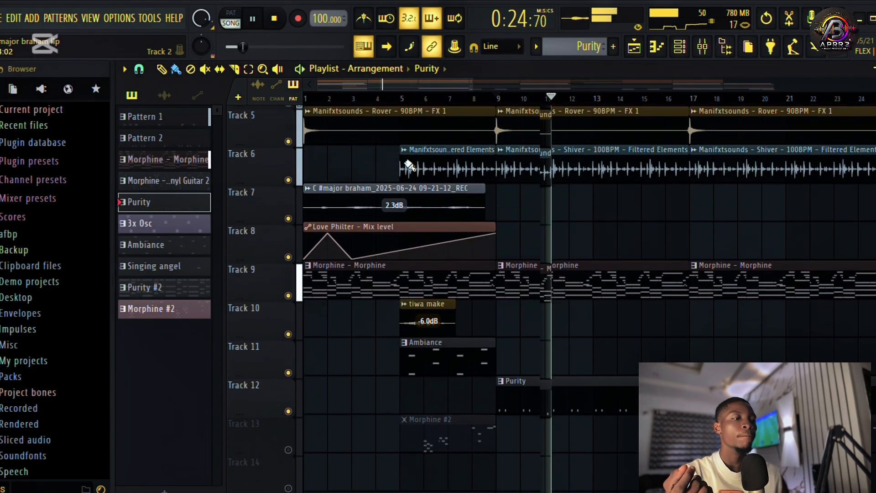
{"action": "scroll", "coordinate": [409, 164], "scroll_direction": "down", "scroll_amount": 1}
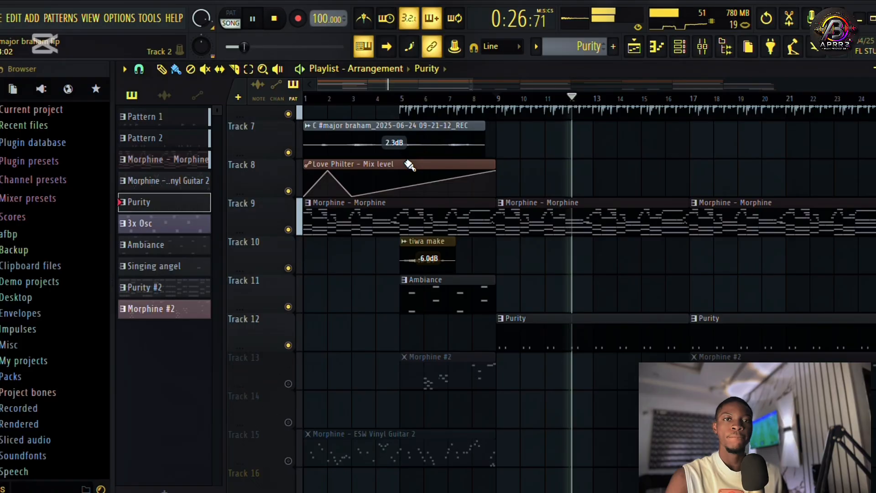
{"action": "scroll", "coordinate": [409, 165], "scroll_direction": "down", "scroll_amount": 2}
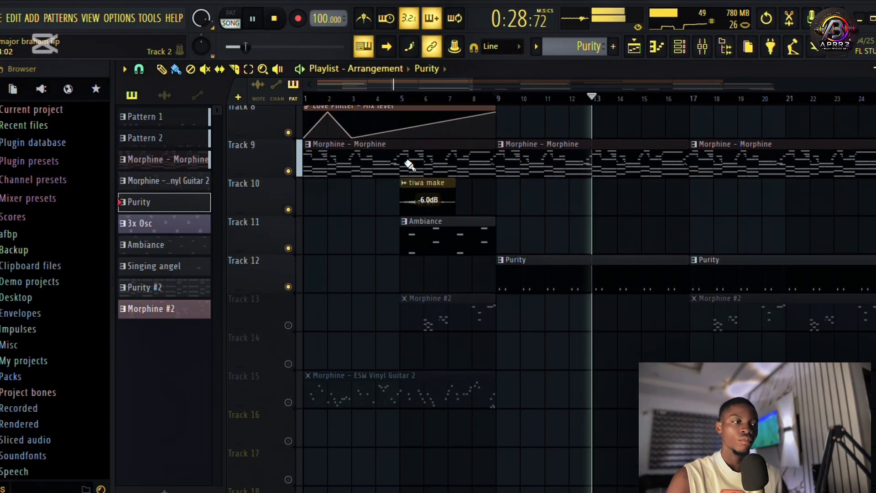
{"action": "scroll", "coordinate": [409, 165], "scroll_direction": "down", "scroll_amount": 1}
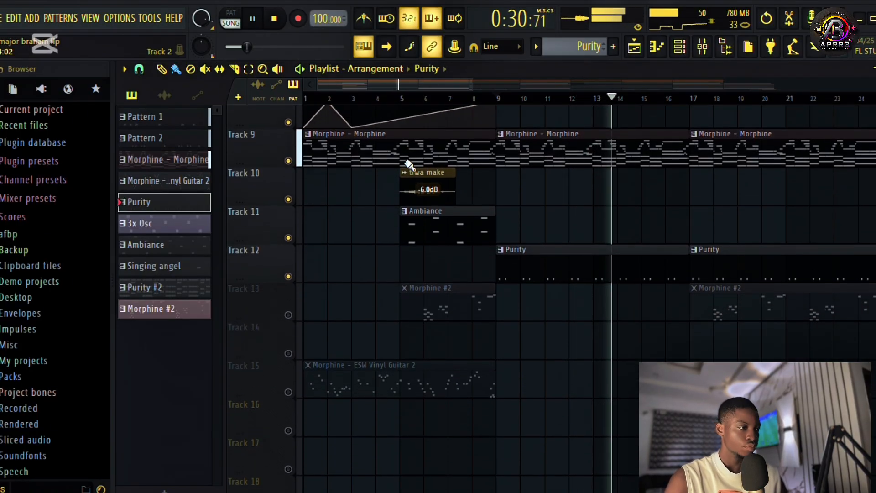
{"action": "scroll", "coordinate": [409, 166], "scroll_direction": "down", "scroll_amount": 1}
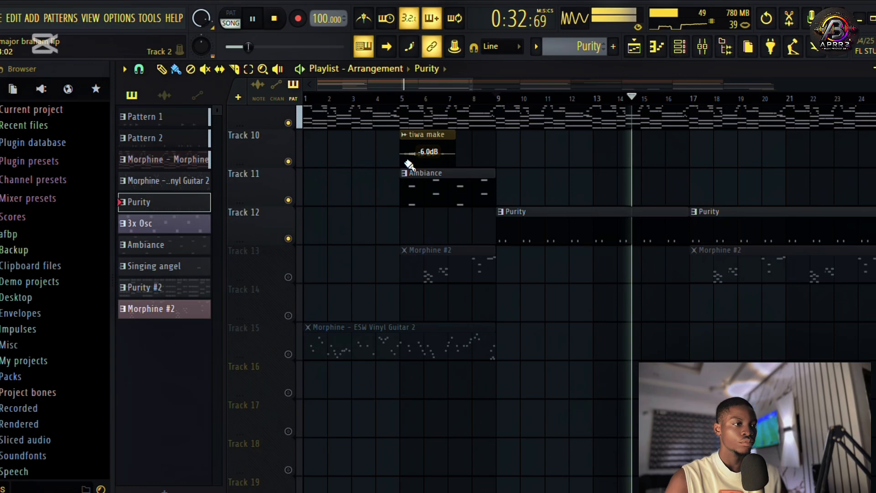
{"action": "scroll", "coordinate": [409, 165], "scroll_direction": "up", "scroll_amount": 3}
{"action": "scroll", "coordinate": [410, 165], "scroll_direction": "up", "scroll_amount": 2}
{"action": "scroll", "coordinate": [409, 165], "scroll_direction": "down", "scroll_amount": 2}
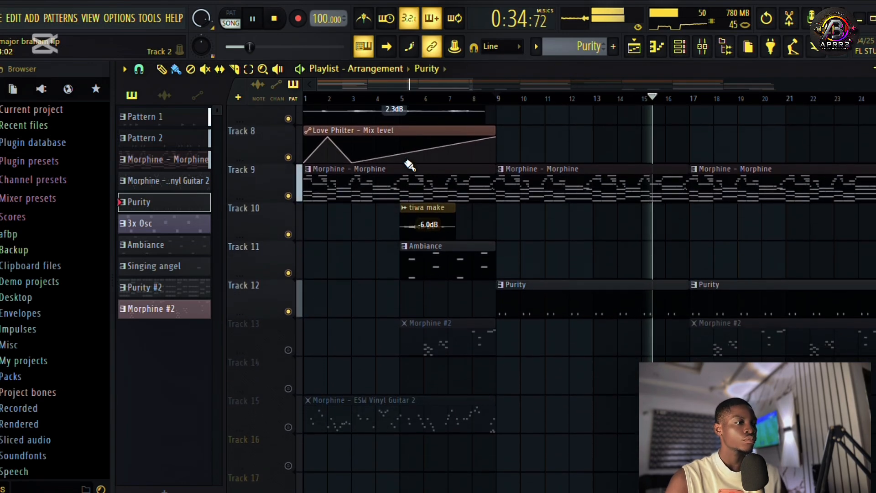
{"action": "scroll", "coordinate": [409, 165], "scroll_direction": "up", "scroll_amount": 2}
{"action": "key", "text": "space"}
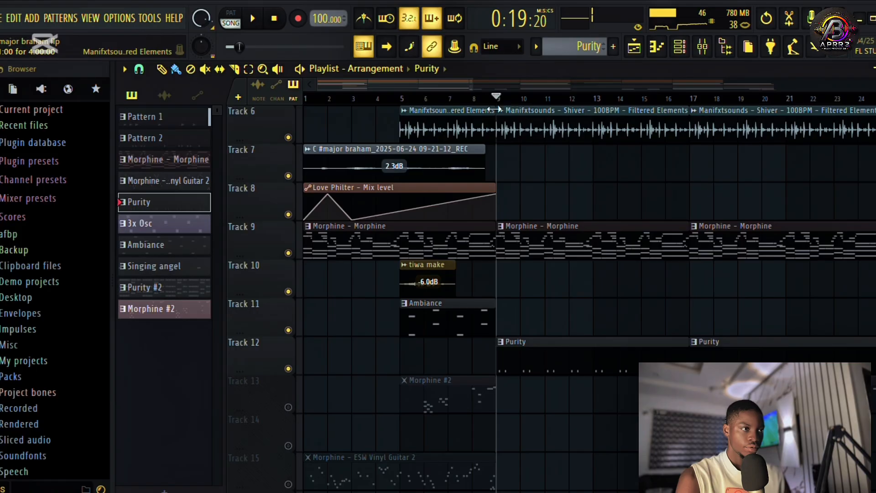
Solo Track 13, play it from bar 5, and select the Morphine #2 pattern clip
{"action": "scroll", "coordinate": [411, 256], "scroll_direction": "down", "scroll_amount": 5}
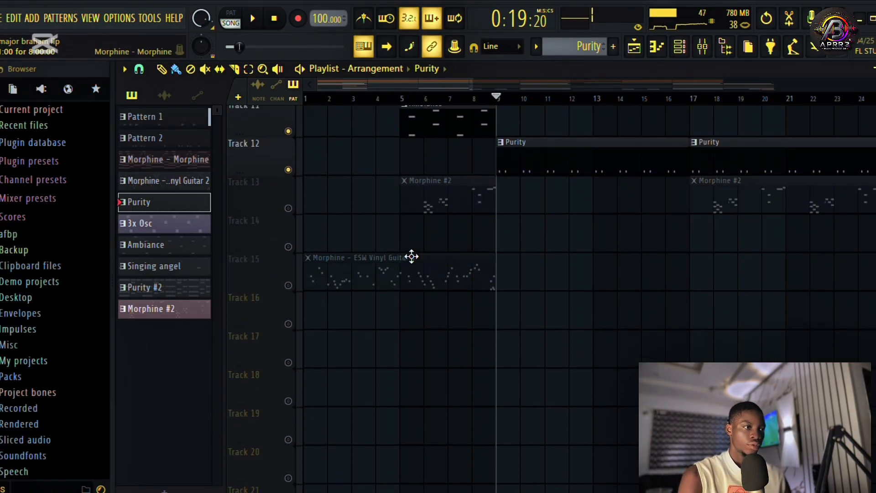
{"action": "left_click", "coordinate": [288, 208]}
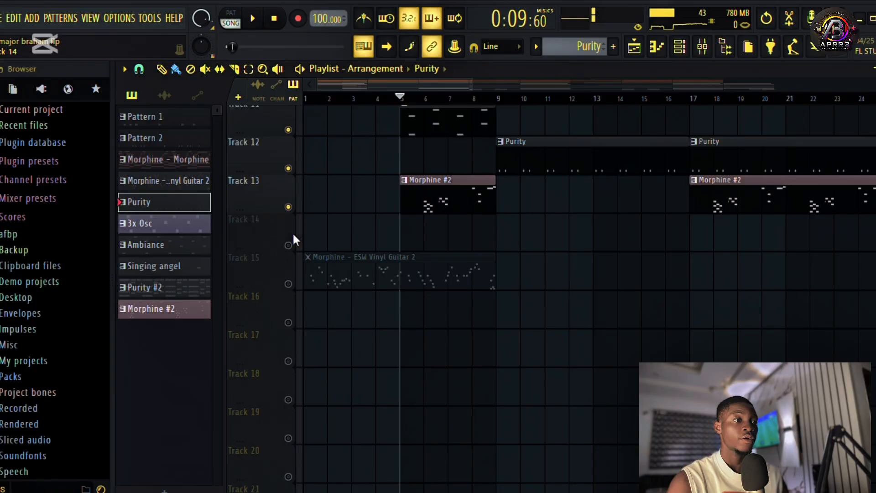
{"action": "left_click", "coordinate": [289, 207], "text": "ctrl"}
{"action": "key", "text": "space"}
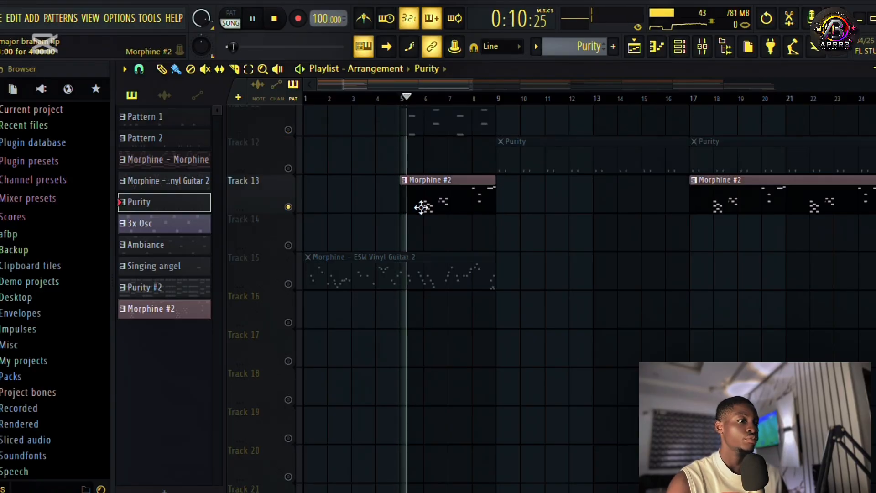
{"action": "left_click", "coordinate": [455, 201]}
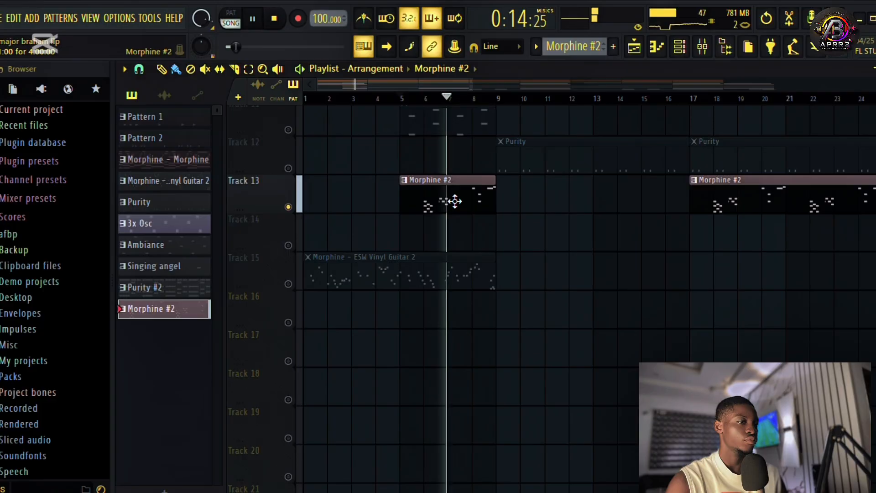
View the Morphine #2 channel's notes in the piano roll, stop playback, and return to the playlist in song mode
{"action": "left_click", "coordinate": [689, 52]}
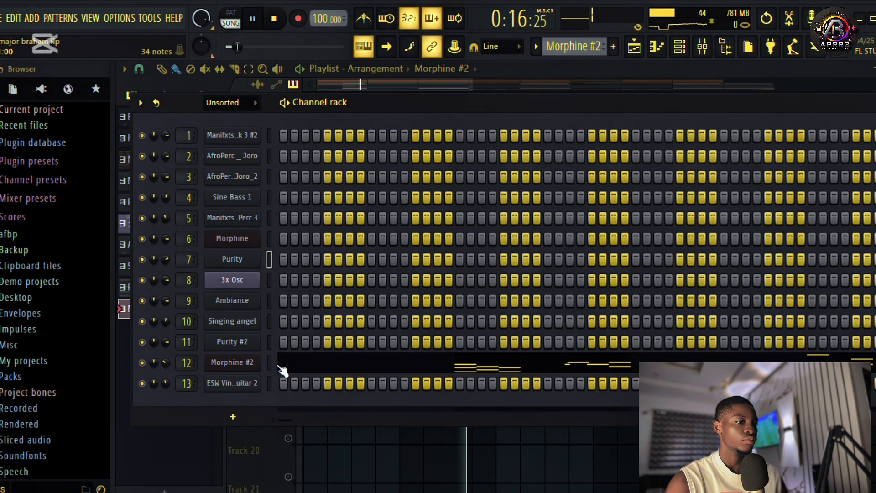
{"action": "right_click", "coordinate": [247, 364]}
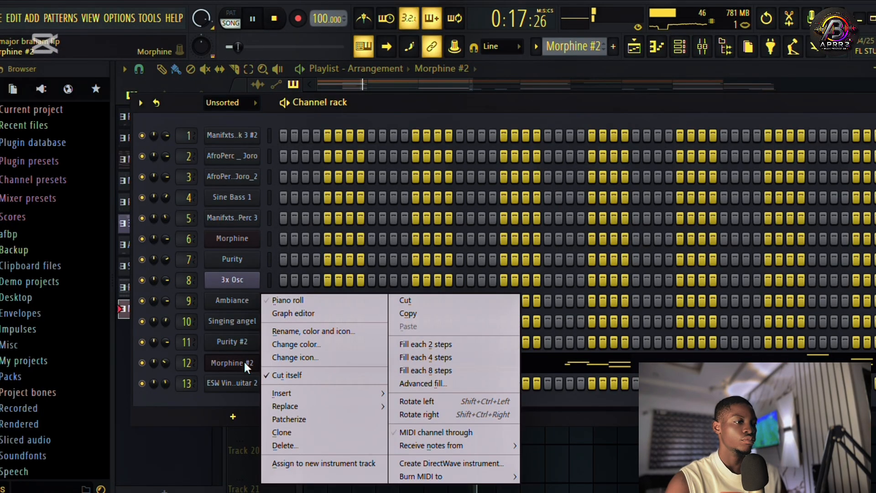
{"action": "left_click", "coordinate": [281, 302]}
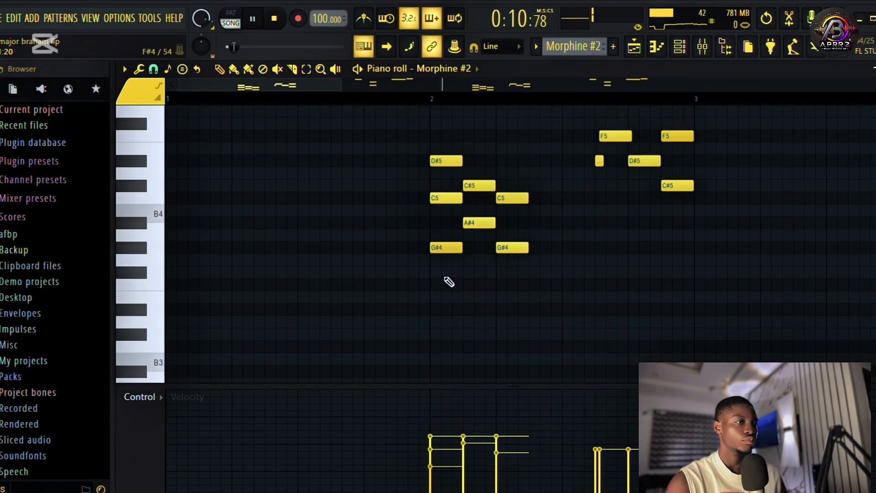
{"action": "left_click_drag", "start_coordinate": [342, 83], "coordinate": [599, 107]}
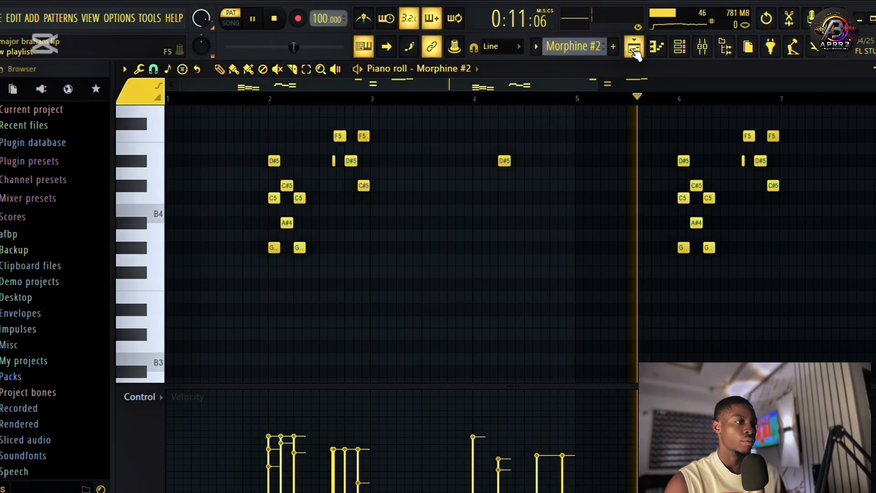
{"action": "key", "text": "space"}
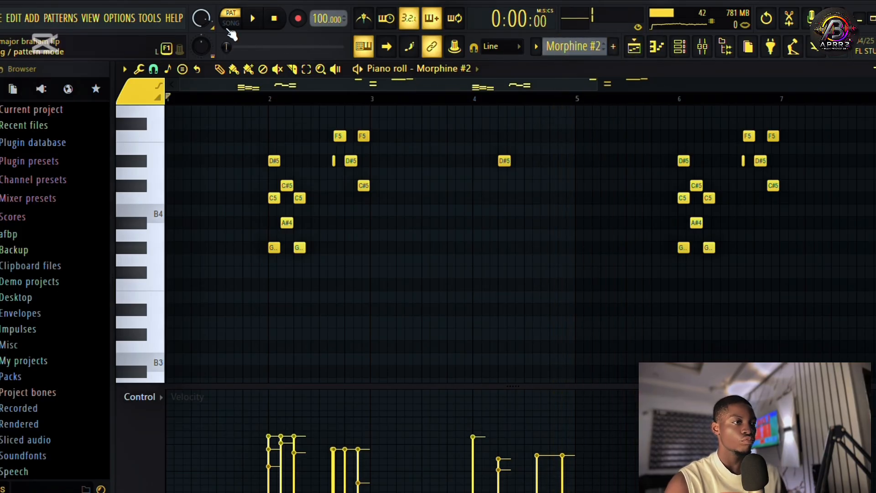
{"action": "left_click", "coordinate": [641, 44]}
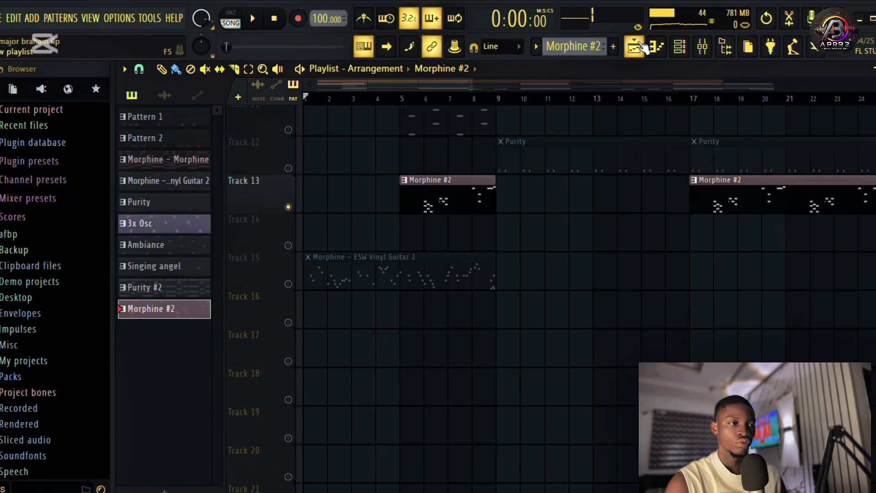
Unmute Tracks 12, 11, 10, 9 and 8 alongside the Morphine #2 pattern and play the song from the start
{"action": "scroll", "coordinate": [412, 233], "scroll_direction": "up", "scroll_amount": 5}
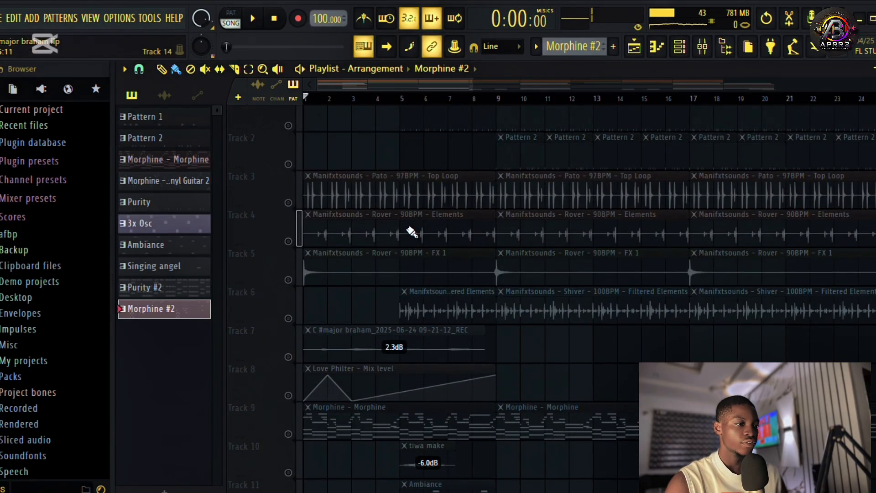
{"action": "scroll", "coordinate": [412, 233], "scroll_direction": "down", "scroll_amount": 4}
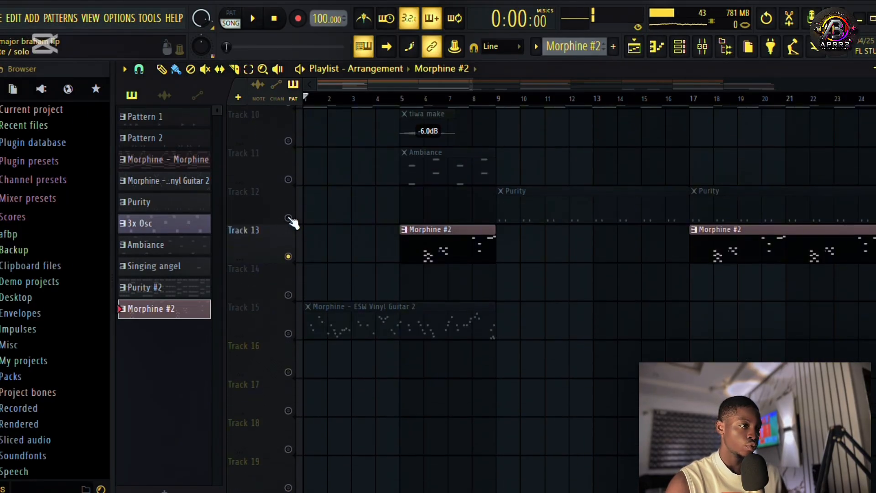
{"action": "left_click", "coordinate": [288, 218]}
{"action": "left_click", "coordinate": [288, 179]}
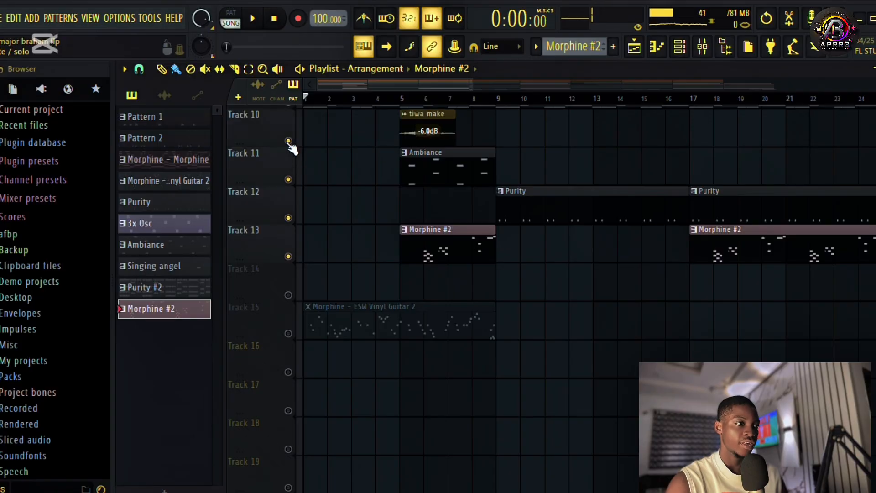
{"action": "scroll", "coordinate": [289, 146], "scroll_direction": "up", "scroll_amount": 1}
{"action": "left_click", "coordinate": [288, 183]}
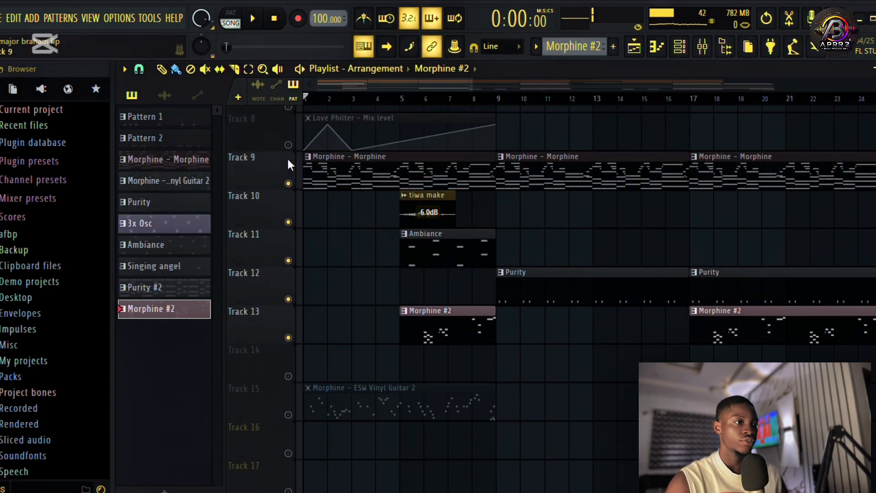
{"action": "left_click", "coordinate": [288, 144]}
{"action": "key", "text": "space"}
Unmute Tracks 7, 6 and 5 while the song plays
{"action": "scroll", "coordinate": [291, 191], "scroll_direction": "up", "scroll_amount": 2}
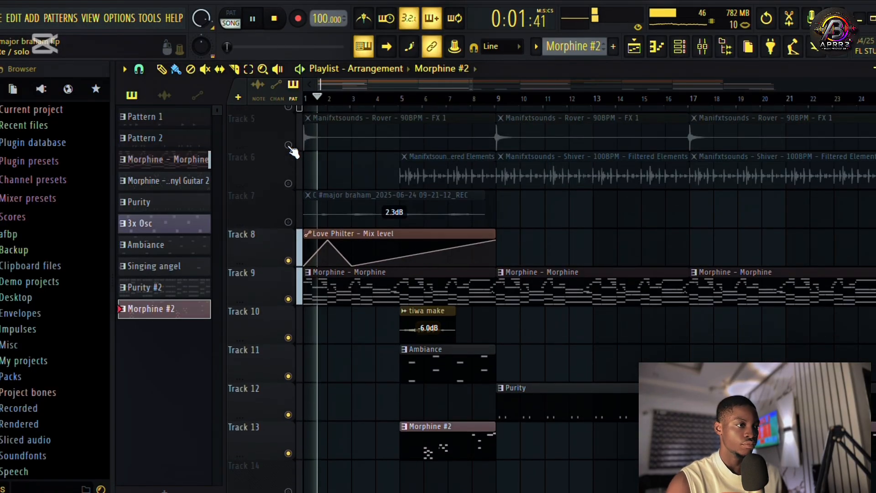
{"action": "left_click", "coordinate": [288, 222]}
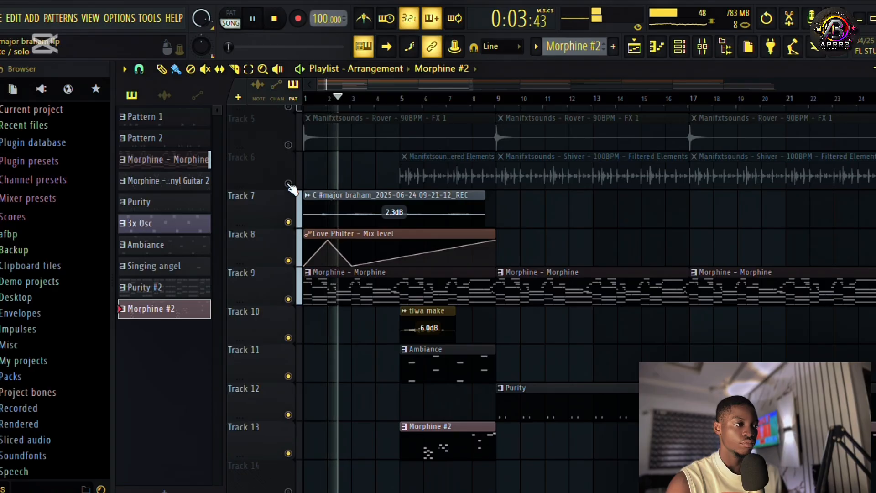
{"action": "left_click", "coordinate": [288, 183]}
{"action": "left_click", "coordinate": [288, 144]}
{"action": "scroll", "coordinate": [286, 155], "scroll_direction": "up", "scroll_amount": 3}
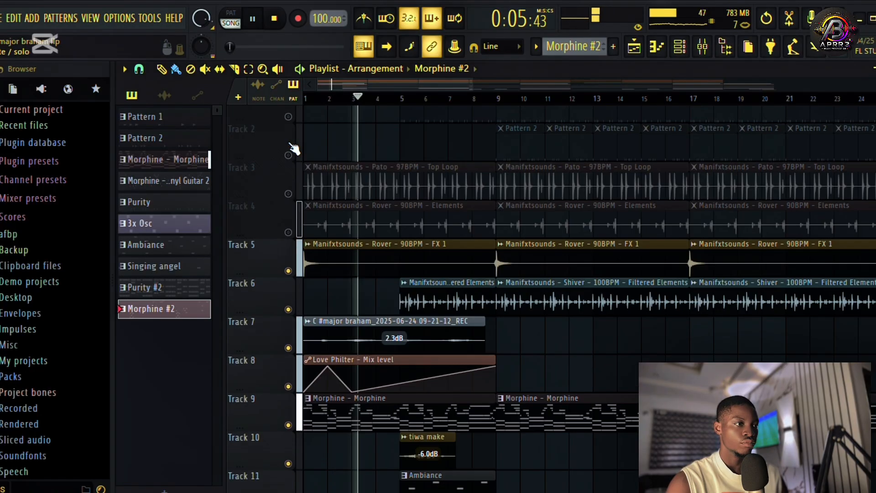
Unmute Tracks 4, 3, 2 and 1 during playback and listen to the full mix with the Morphine #2 pattern
{"action": "left_click", "coordinate": [288, 253]}
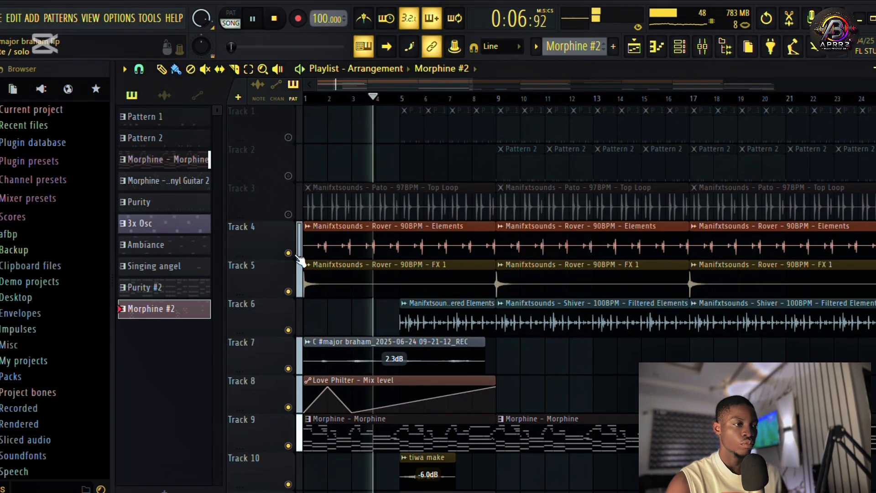
{"action": "left_click", "coordinate": [288, 215]}
{"action": "left_click", "coordinate": [288, 176]}
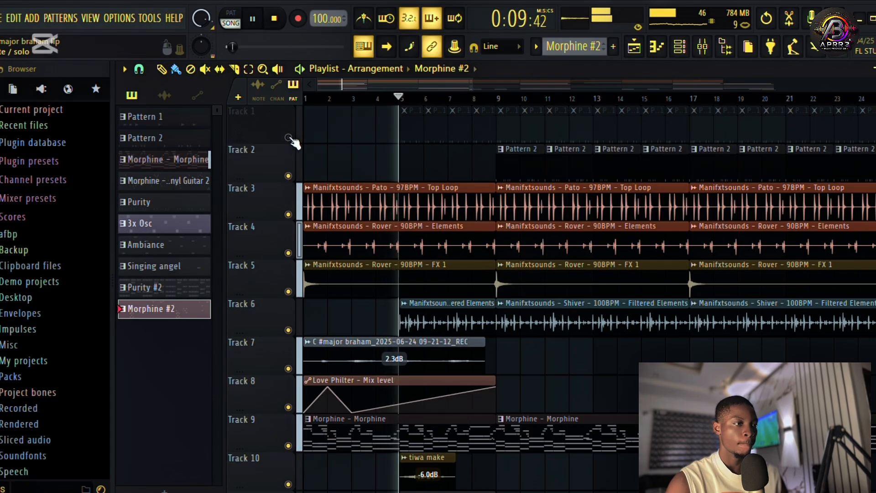
{"action": "left_click", "coordinate": [288, 138]}
{"action": "scroll", "coordinate": [450, 257], "scroll_direction": "down", "scroll_amount": 5}
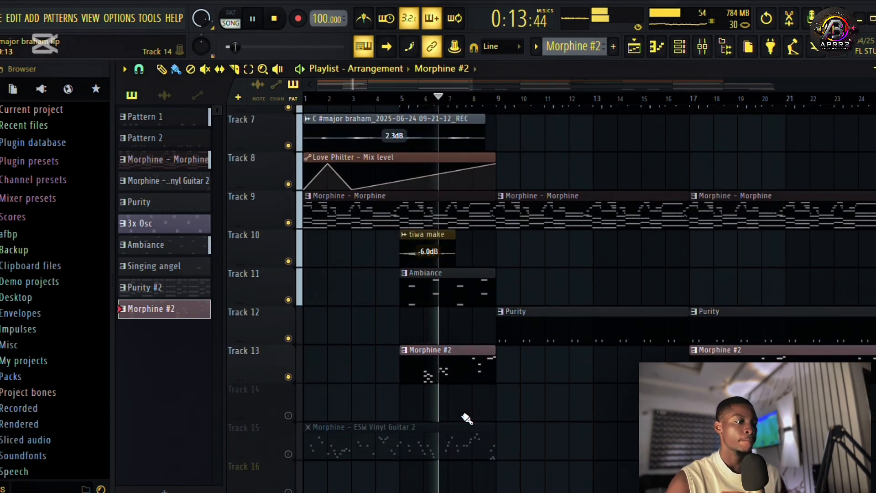
{"action": "scroll", "coordinate": [467, 416], "scroll_direction": "down", "scroll_amount": 2}
{"action": "scroll", "coordinate": [467, 417], "scroll_direction": "down", "scroll_amount": 3}
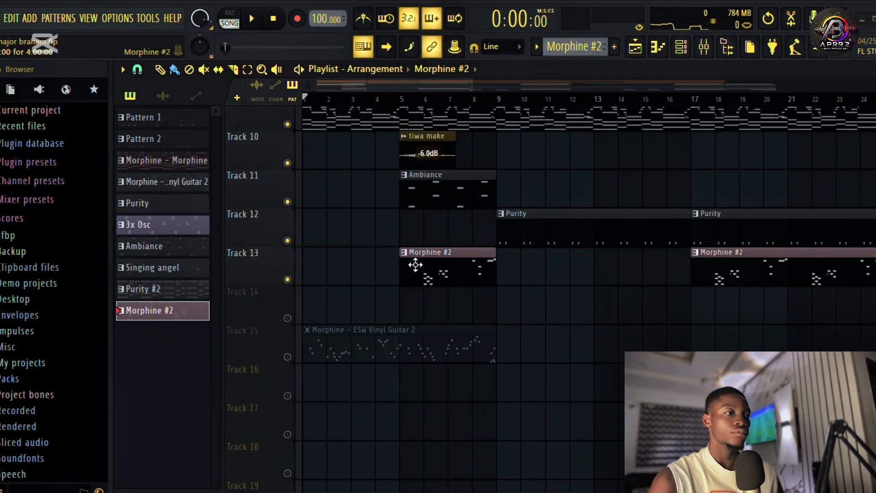
Solo Track 15, play its ESW Vinyl Guitar 2 pattern from the start, and check the channel rack before returning to the playlist
{"action": "scroll", "coordinate": [415, 265], "scroll_direction": "down", "scroll_amount": 3}
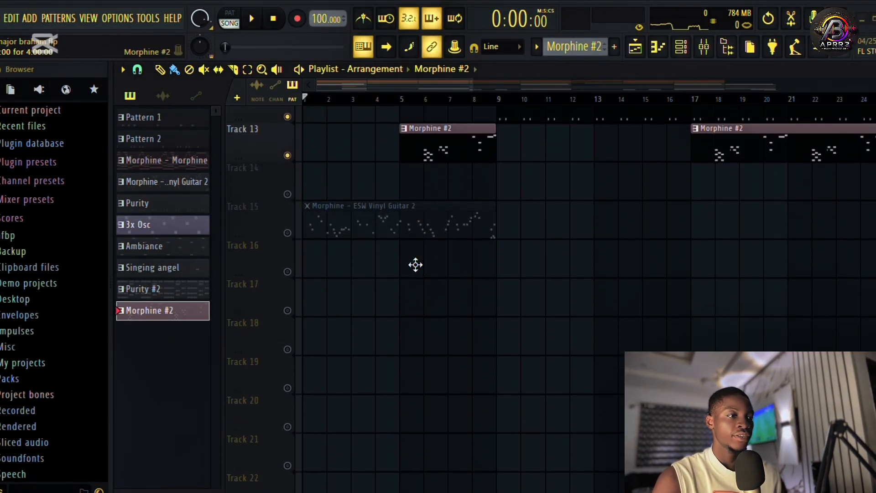
{"action": "scroll", "coordinate": [415, 265], "scroll_direction": "down", "scroll_amount": 3}
{"action": "scroll", "coordinate": [416, 265], "scroll_direction": "up", "scroll_amount": 3}
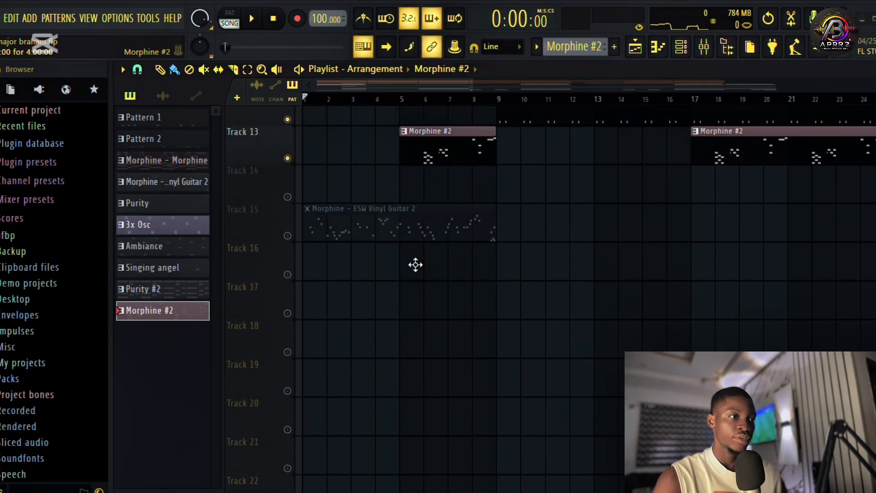
{"action": "right_click", "coordinate": [287, 236]}
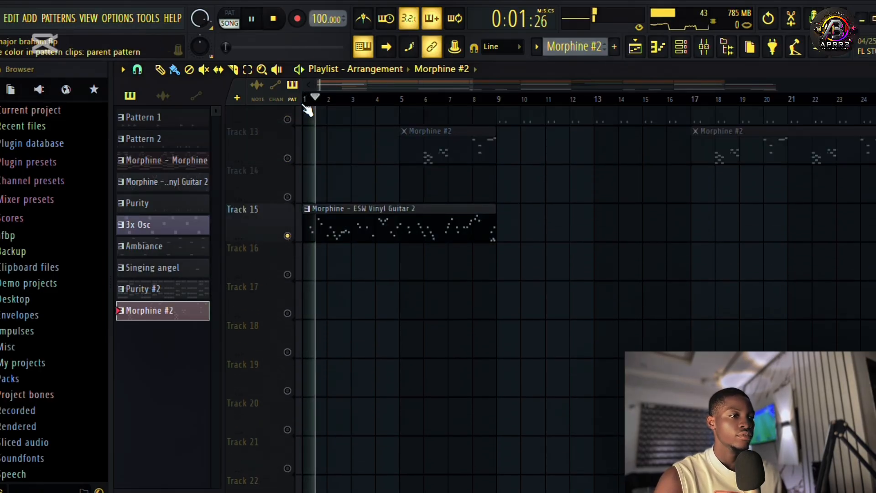
{"action": "left_click", "coordinate": [687, 47]}
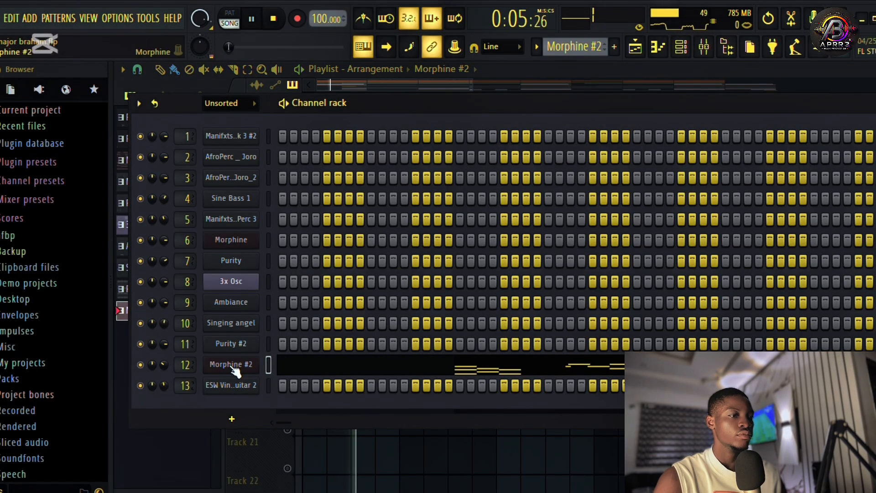
{"action": "left_click", "coordinate": [636, 49]}
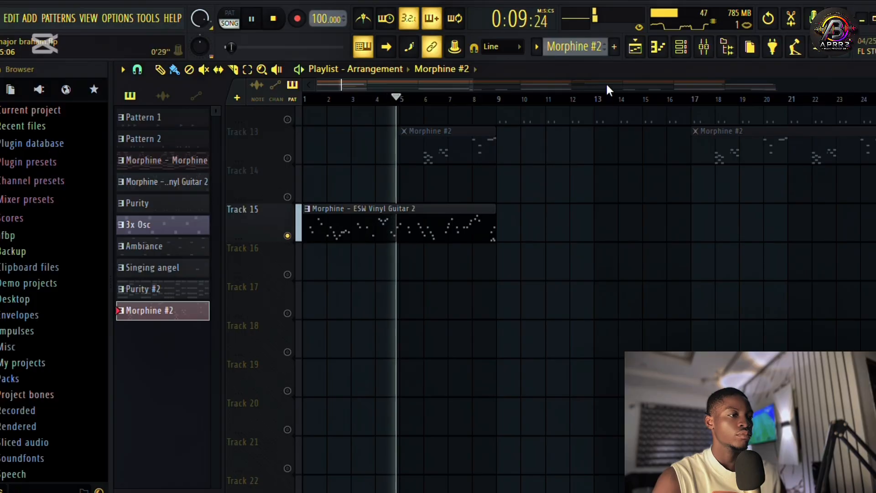
Inspect the ESW Vinyl Guitar 2 mixer track and its Fruity Reeverb 2 settings during playback, and return to the playlist
{"action": "left_click", "coordinate": [710, 46]}
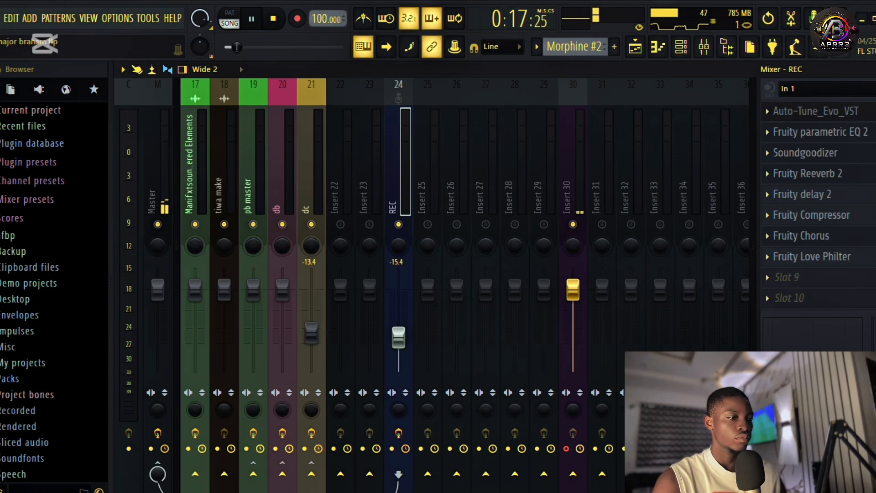
{"action": "scroll", "coordinate": [456, 274], "scroll_direction": "left", "scroll_amount": 11}
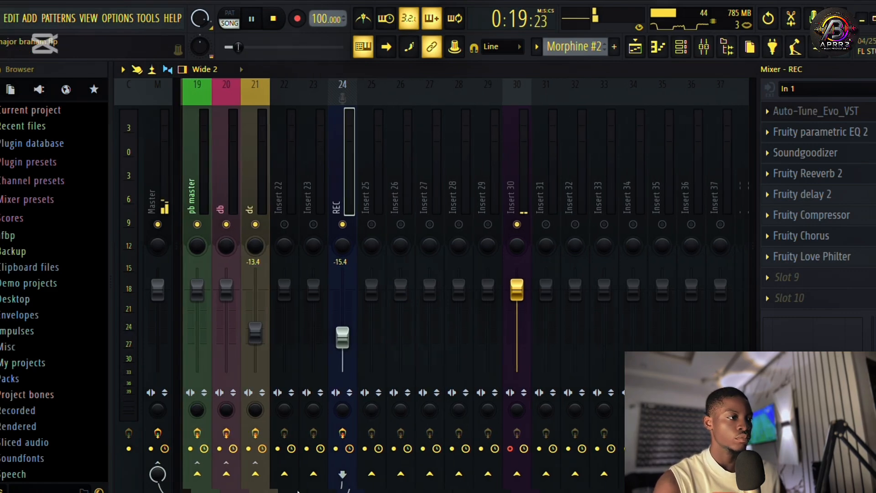
{"action": "scroll", "coordinate": [457, 273], "scroll_direction": "left", "scroll_amount": 4}
{"action": "key", "text": "space"}
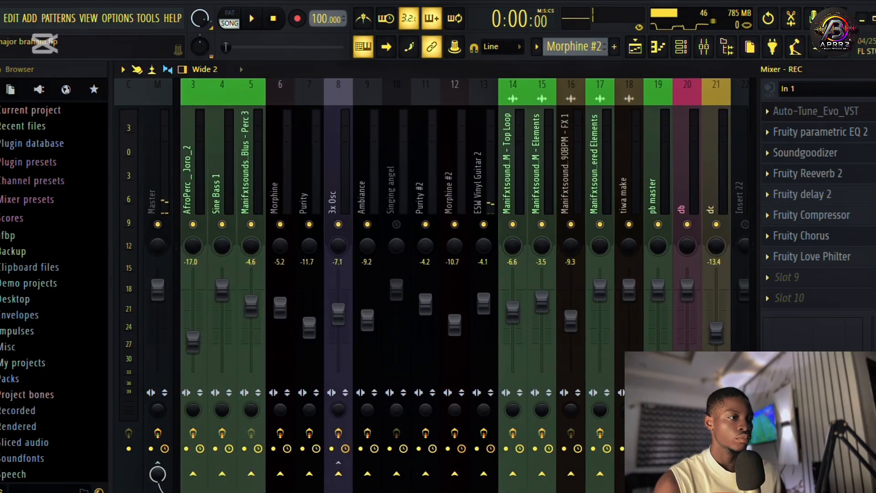
{"action": "scroll", "coordinate": [456, 274], "scroll_direction": "left", "scroll_amount": 1}
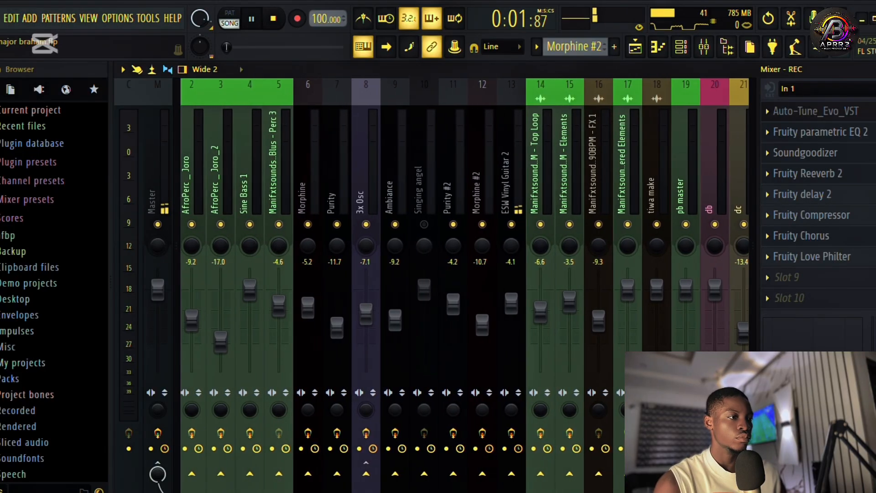
{"action": "left_click", "coordinate": [518, 165]}
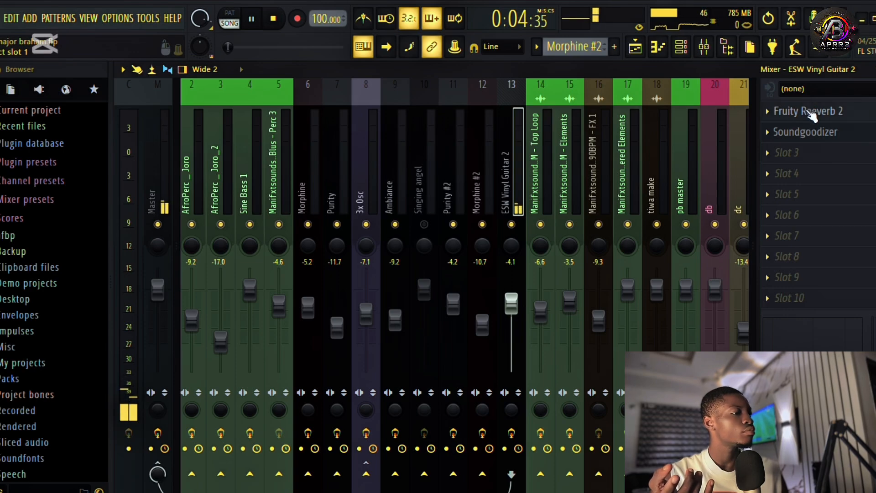
{"action": "left_click", "coordinate": [806, 111]}
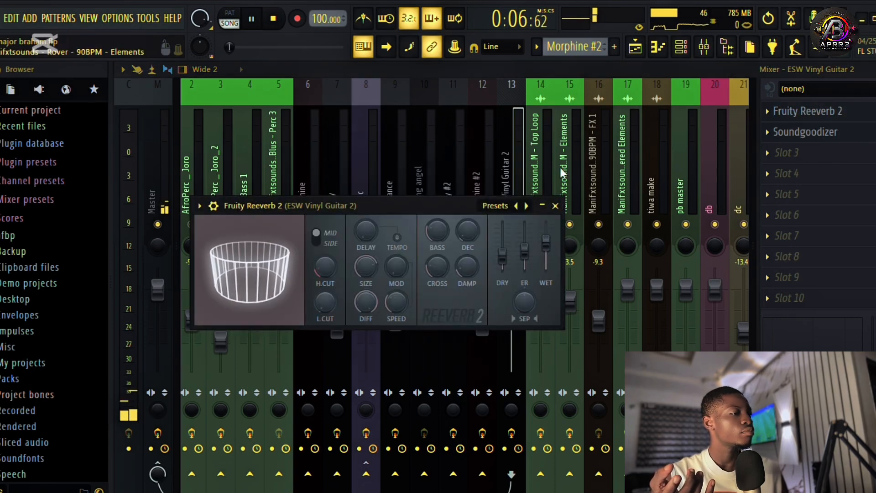
{"action": "left_click", "coordinate": [637, 50]}
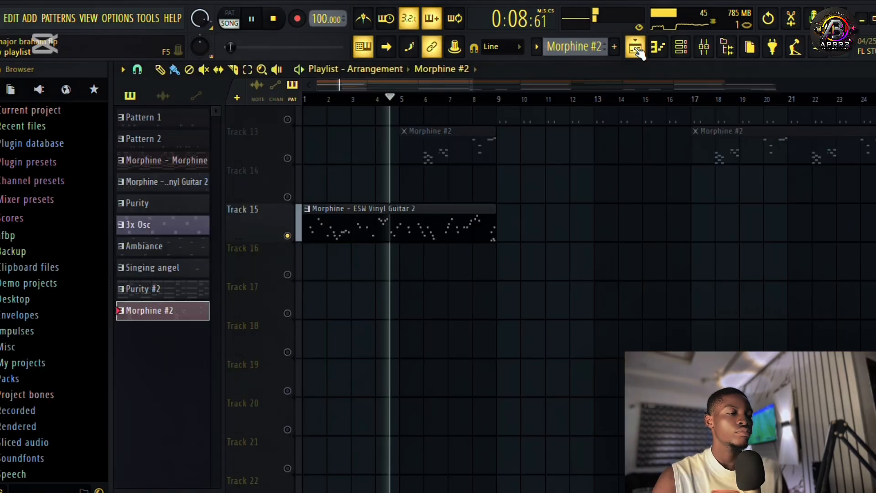
Unmute all playlist tracks, play the full mix from the start, and bring the arrangement from bar 25 into view
{"action": "key", "text": "space"}
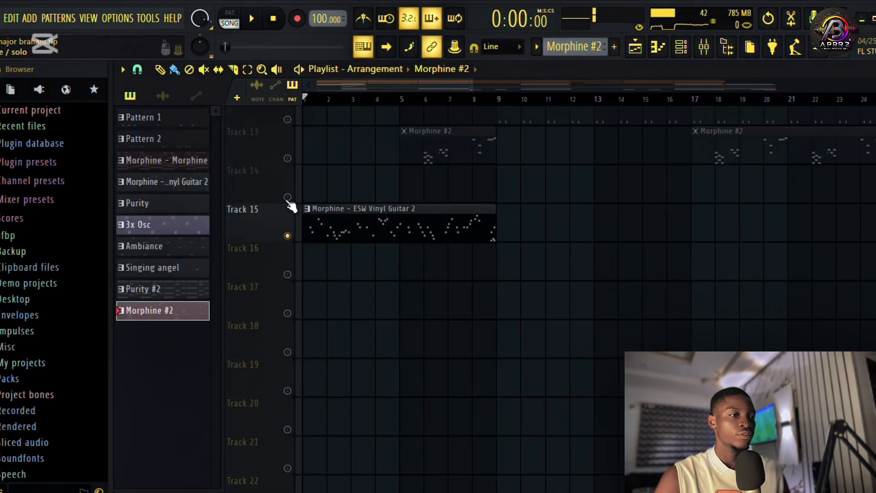
{"action": "scroll", "coordinate": [291, 161], "scroll_direction": "up", "scroll_amount": 5}
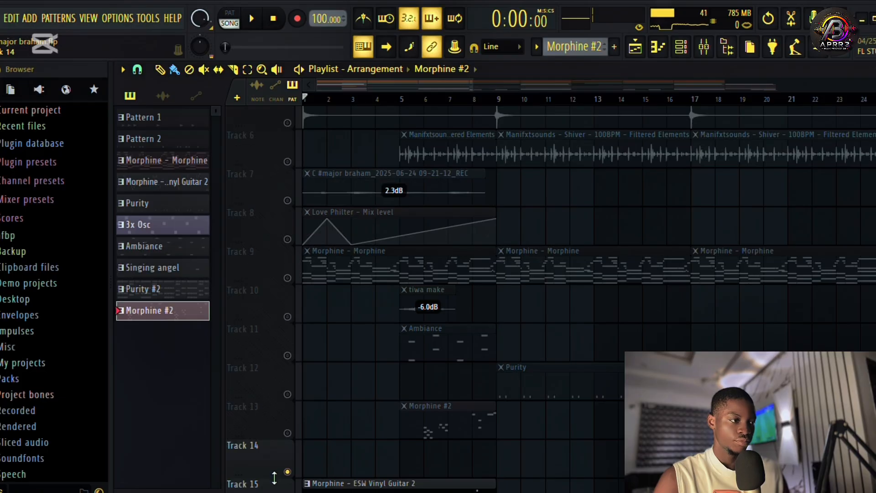
{"action": "scroll", "coordinate": [274, 477], "scroll_direction": "down", "scroll_amount": 2}
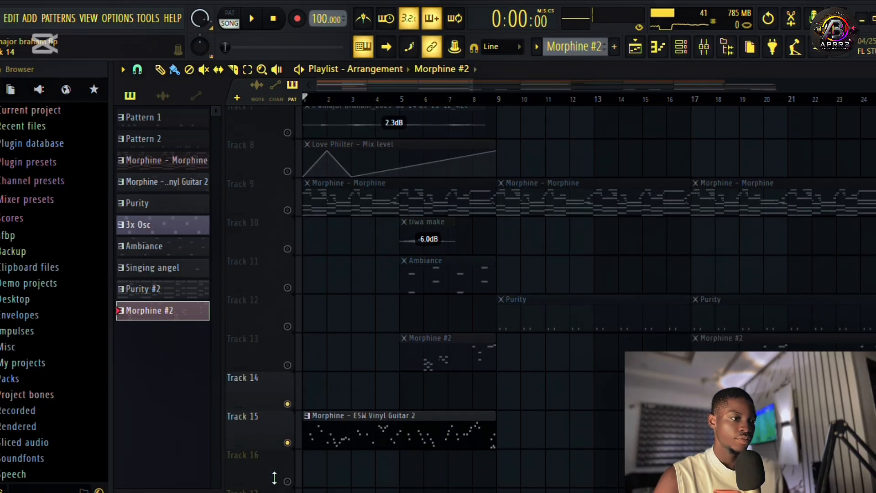
{"action": "right_click", "coordinate": [289, 443]}
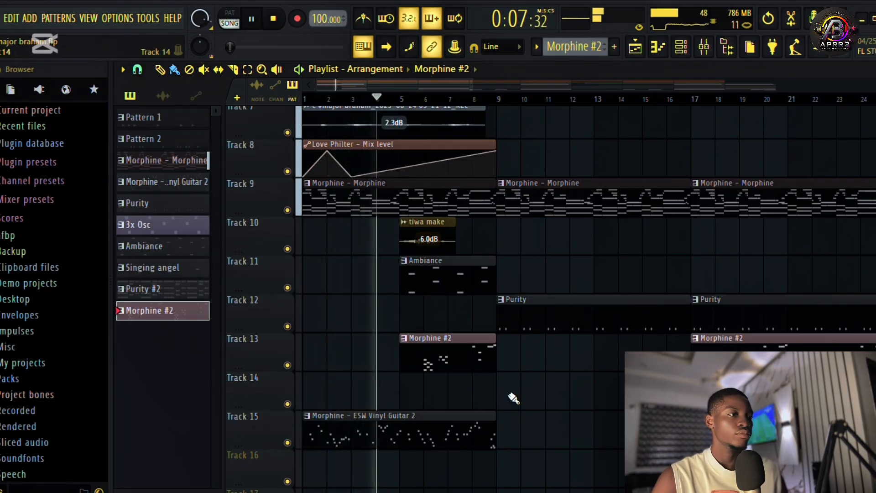
{"action": "left_click_drag", "start_coordinate": [353, 78], "coordinate": [499, 61]}
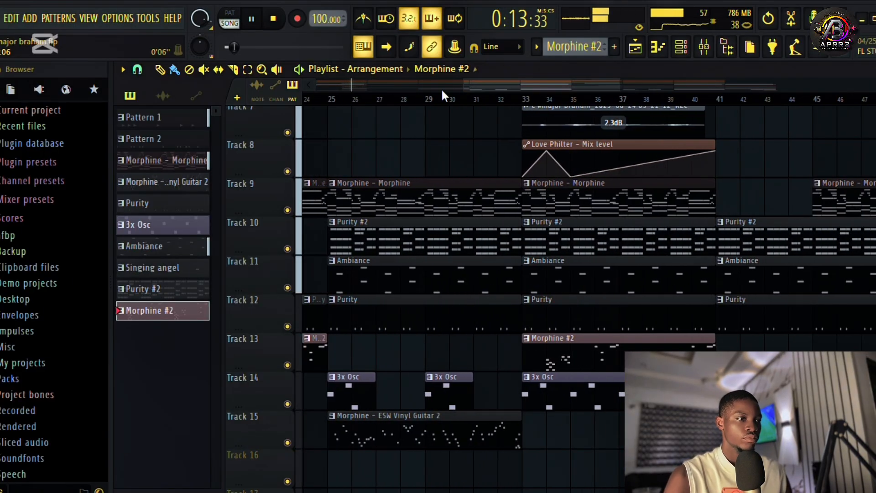
{"action": "key", "text": "space"}
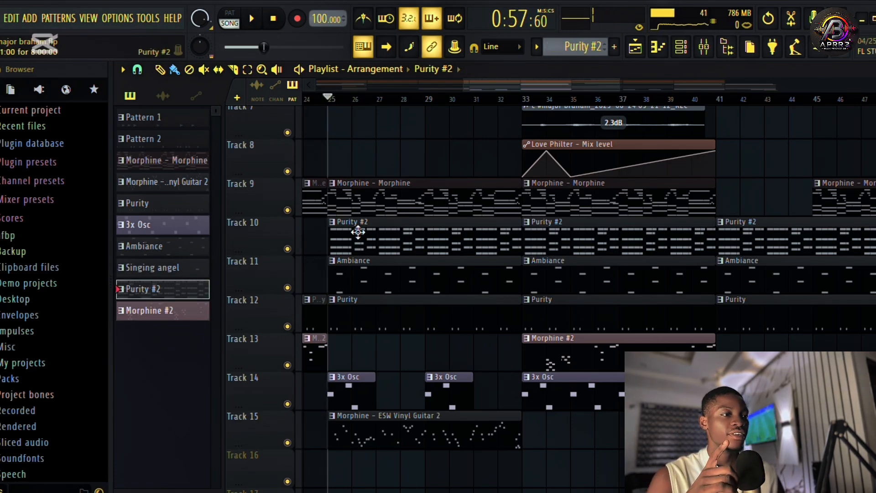
Solo Track 10, play its Purity #2 pattern from bar 25, and show the channel rack
{"action": "left_click", "coordinate": [288, 249], "text": "ctrl"}
{"action": "key", "text": "space"}
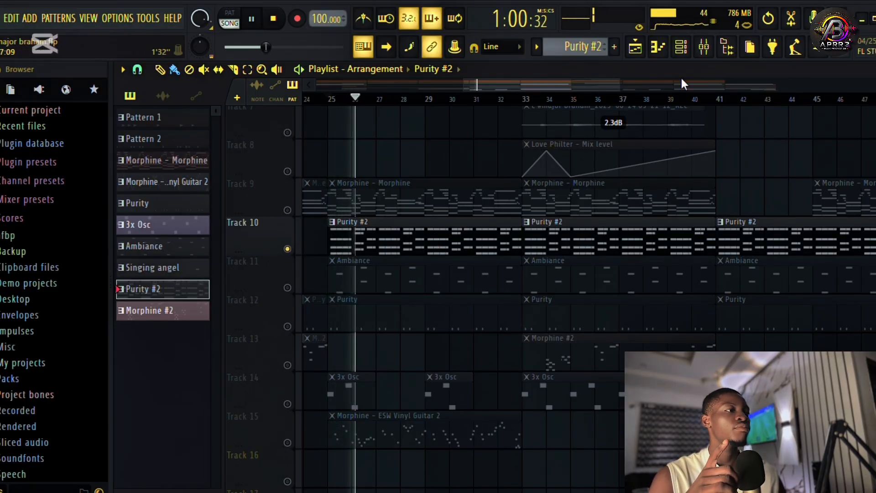
{"action": "left_click", "coordinate": [682, 49]}
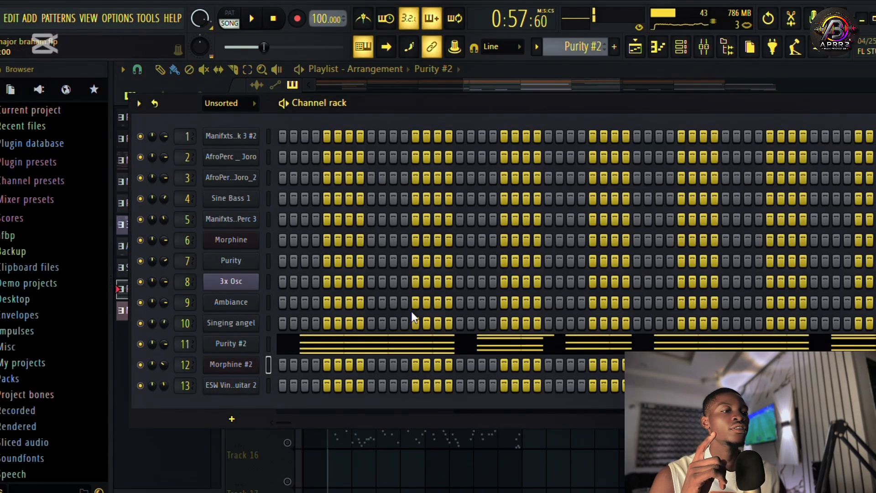
Examine the Purity #2 channel's chord notes in the piano roll during playback
{"action": "right_click", "coordinate": [249, 345]}
{"action": "left_click", "coordinate": [300, 304]}
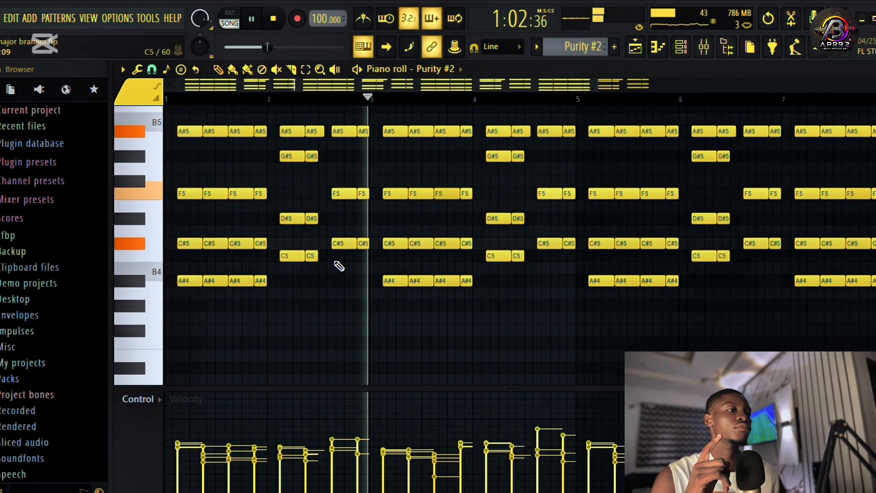
{"action": "scroll", "coordinate": [338, 267], "scroll_direction": "up", "scroll_amount": 2}
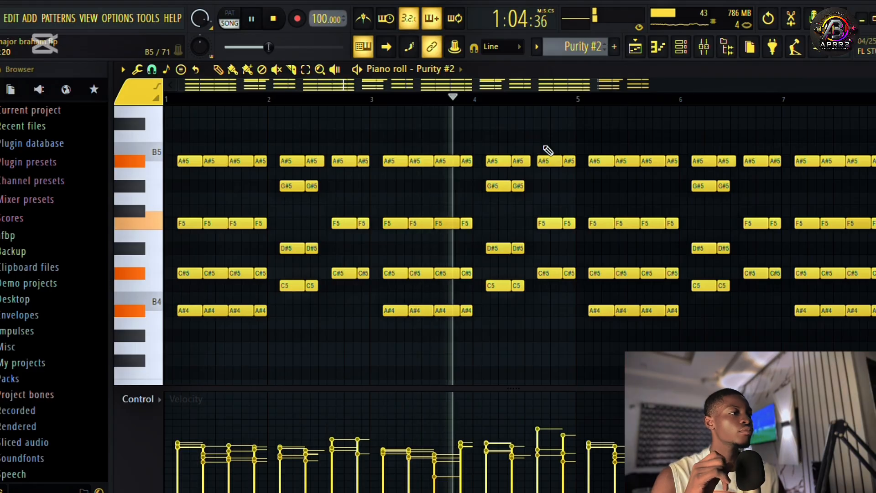
Return to the playlist, take Track 10 out of solo, and play all tracks together from bar 25
{"action": "left_click", "coordinate": [635, 47]}
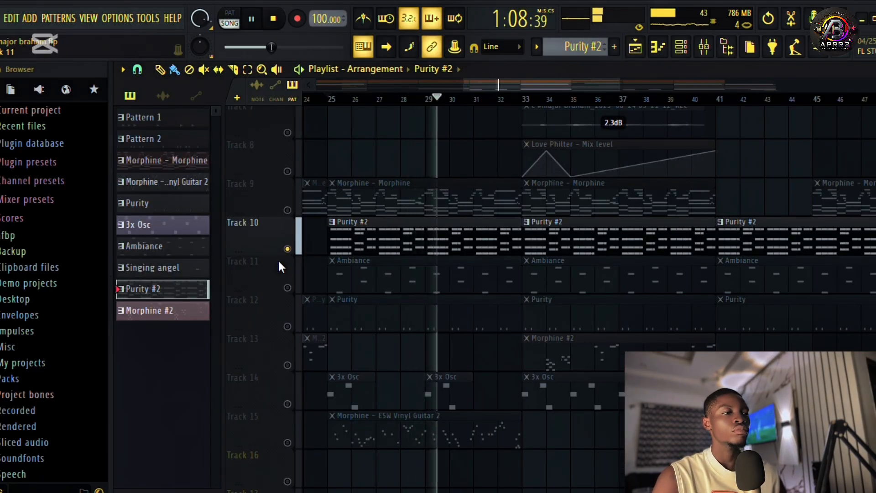
{"action": "left_click", "coordinate": [288, 250], "text": "ctrl"}
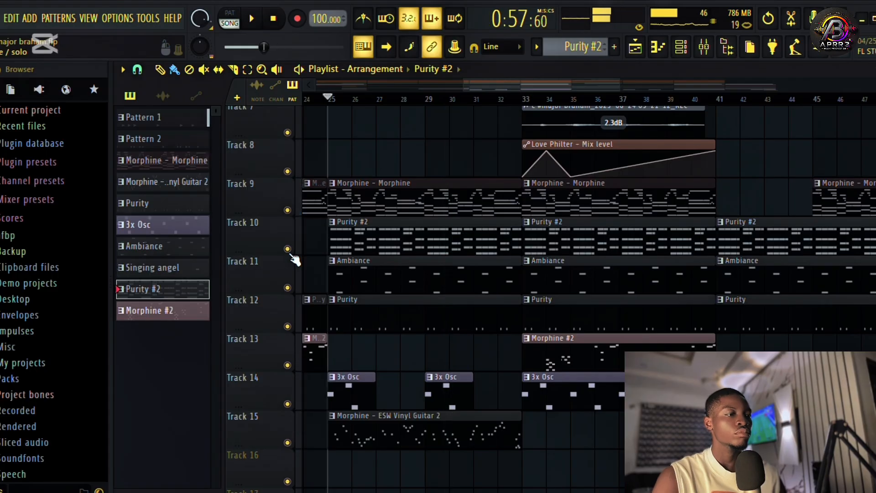
{"action": "key", "text": "space"}
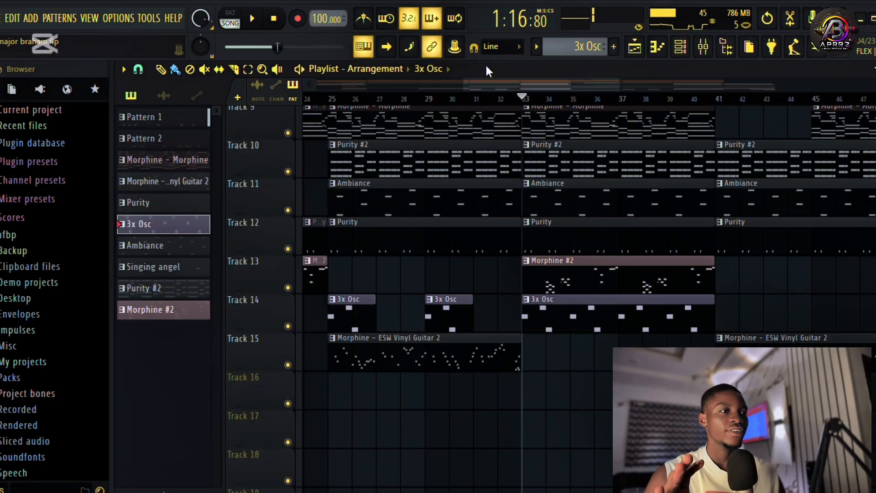
Play the 3x Osc pattern alone in pattern mode and inspect the 3x Osc instrument's oscillator settings
{"action": "left_click", "coordinate": [236, 18]}
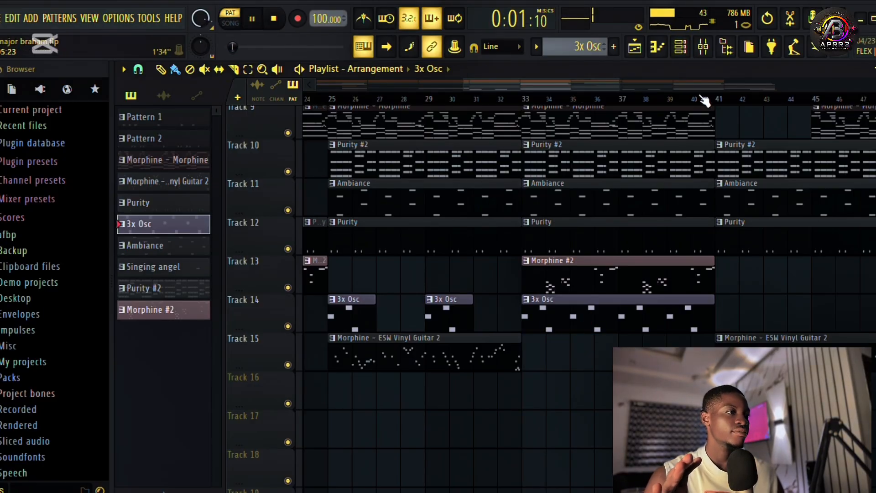
{"action": "left_click", "coordinate": [681, 46]}
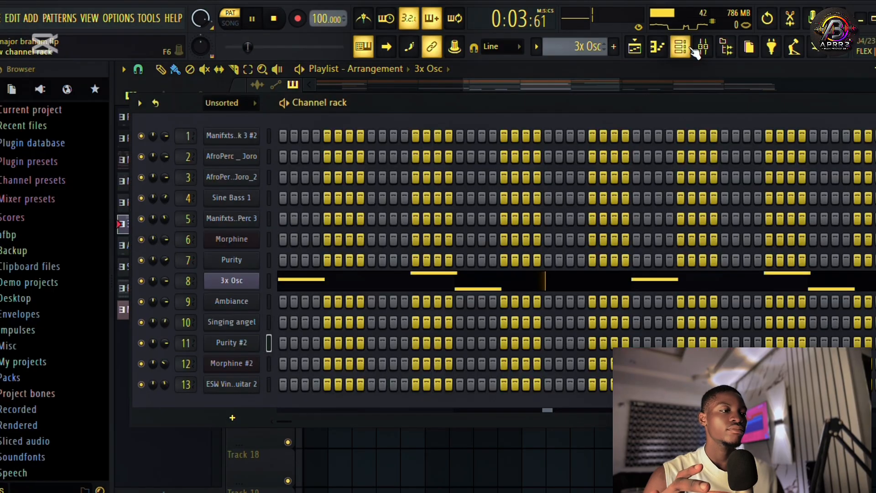
{"action": "left_click", "coordinate": [249, 282]}
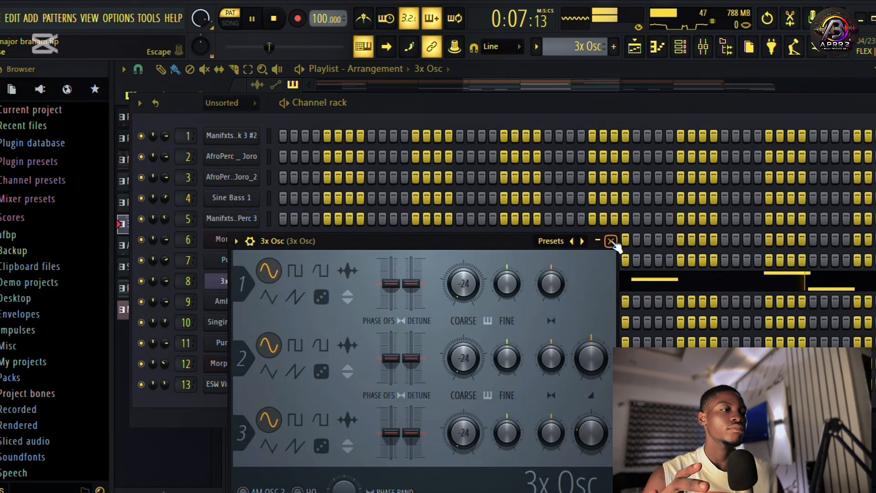
{"action": "left_click", "coordinate": [611, 241]}
Examine the full 3x Osc bass pattern in the piano roll during playback, and return to the playlist
{"action": "right_click", "coordinate": [236, 281]}
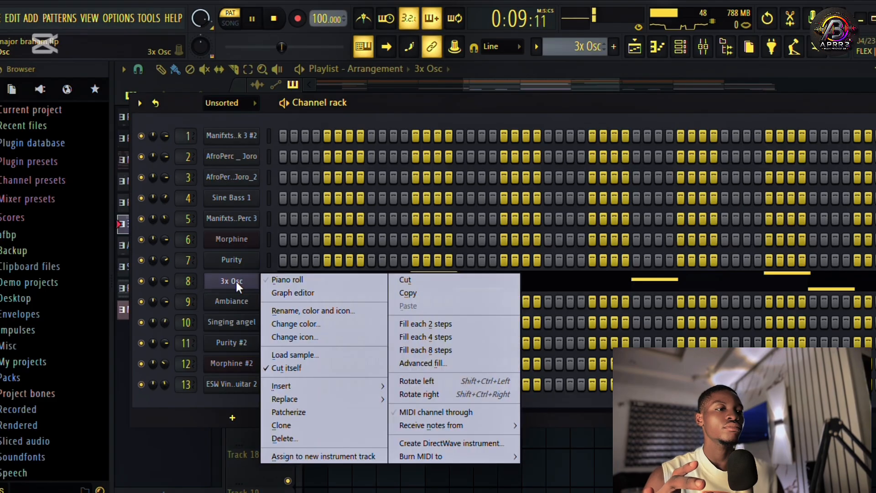
{"action": "left_click", "coordinate": [297, 275]}
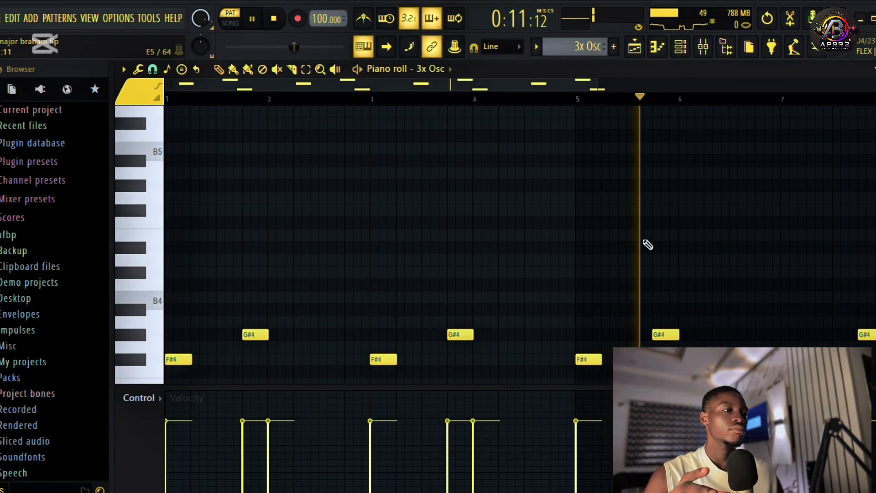
{"action": "scroll", "coordinate": [647, 245], "scroll_direction": "down", "scroll_amount": 1}
{"action": "scroll", "coordinate": [647, 245], "scroll_direction": "up", "scroll_amount": 5}
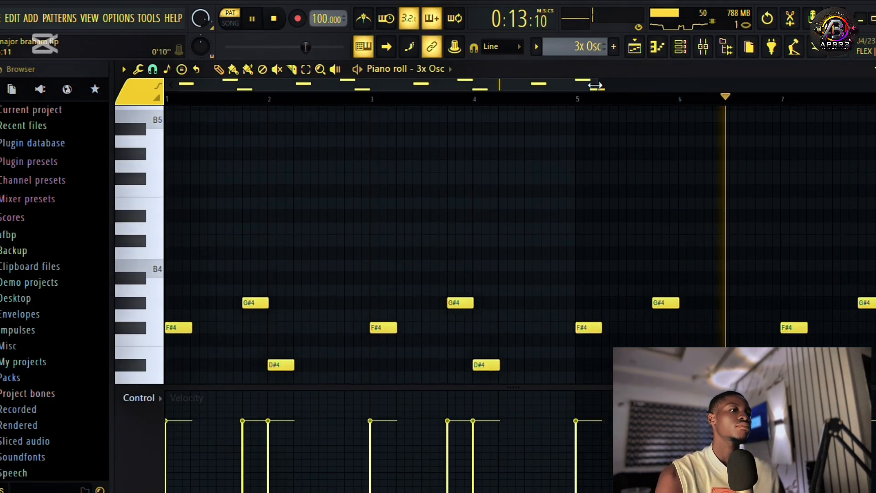
{"action": "left_click_drag", "start_coordinate": [597, 82], "coordinate": [694, 94]}
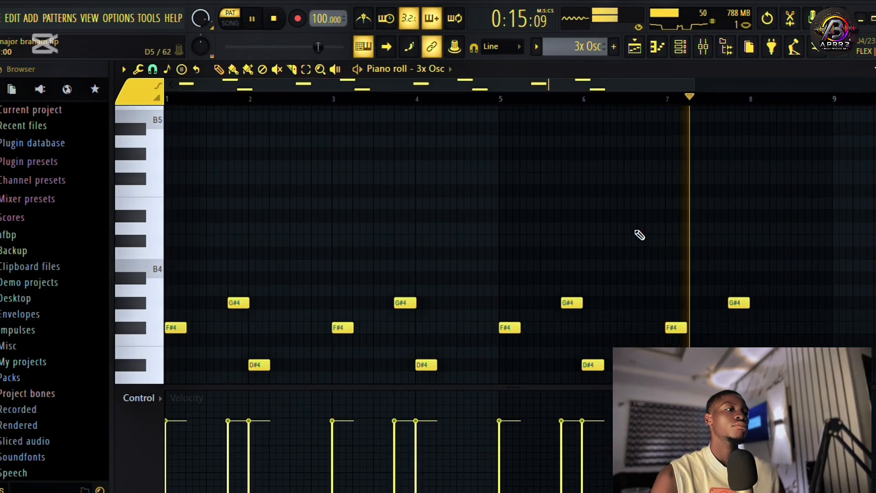
{"action": "scroll", "coordinate": [639, 234], "scroll_direction": "down", "scroll_amount": 4}
{"action": "left_click", "coordinate": [635, 47]}
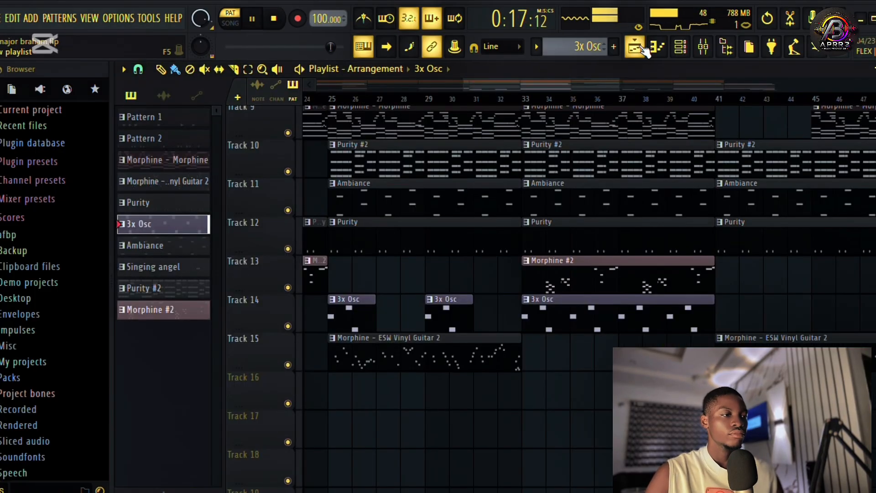
Switch back to song mode, play the full arrangement from bar 33 while viewing its tracks, and stop playback
{"action": "left_click", "coordinate": [231, 22]}
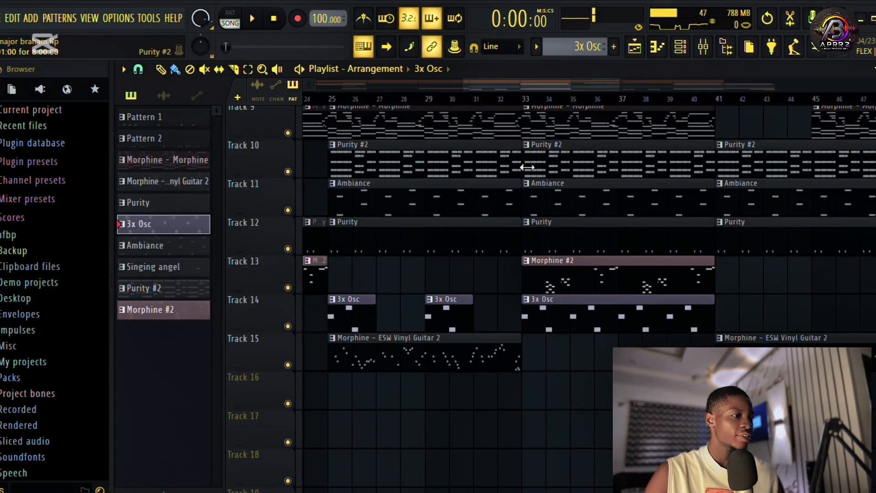
{"action": "left_click", "coordinate": [525, 100]}
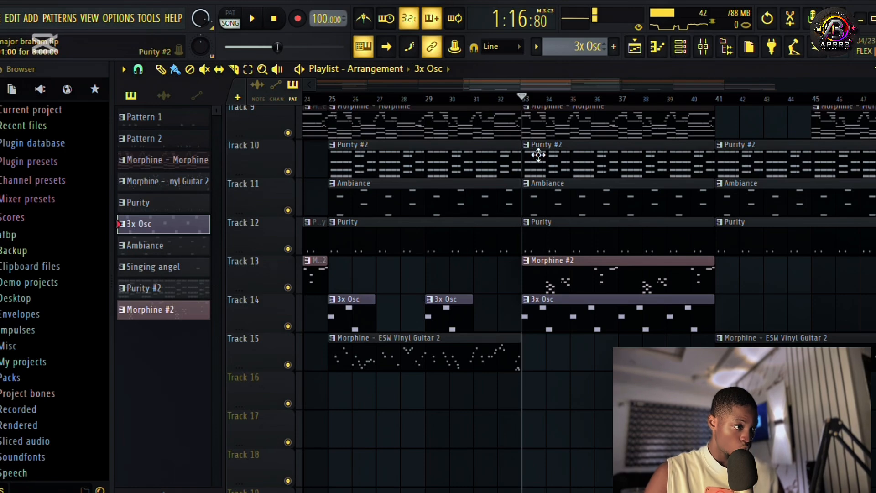
{"action": "key", "text": "space"}
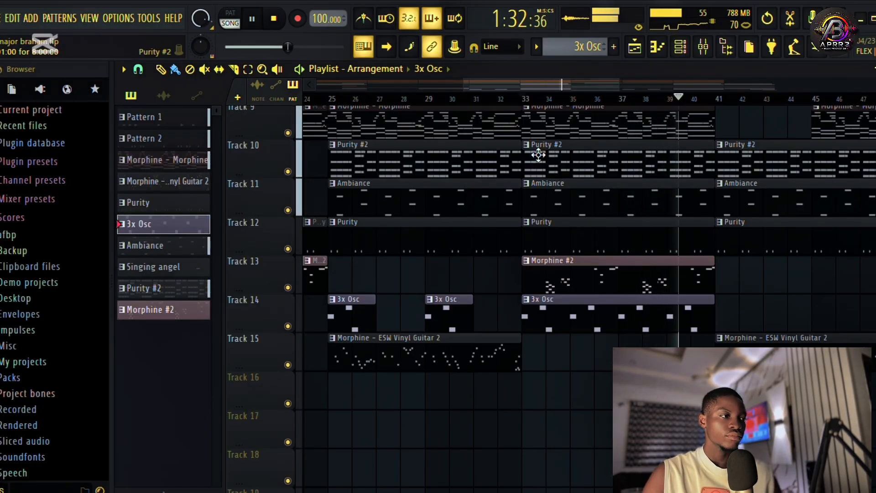
{"action": "scroll", "coordinate": [606, 276], "scroll_direction": "up", "scroll_amount": 2}
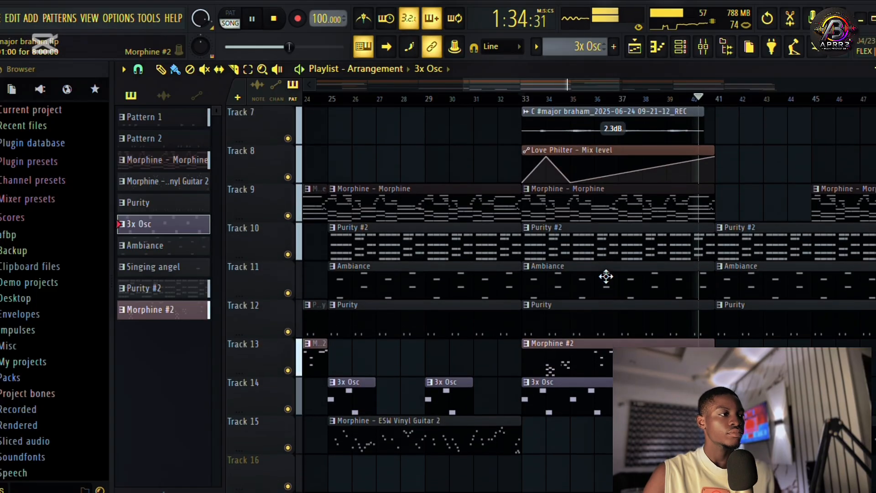
{"action": "scroll", "coordinate": [606, 277], "scroll_direction": "up", "scroll_amount": 1}
{"action": "scroll", "coordinate": [606, 276], "scroll_direction": "down", "scroll_amount": 3}
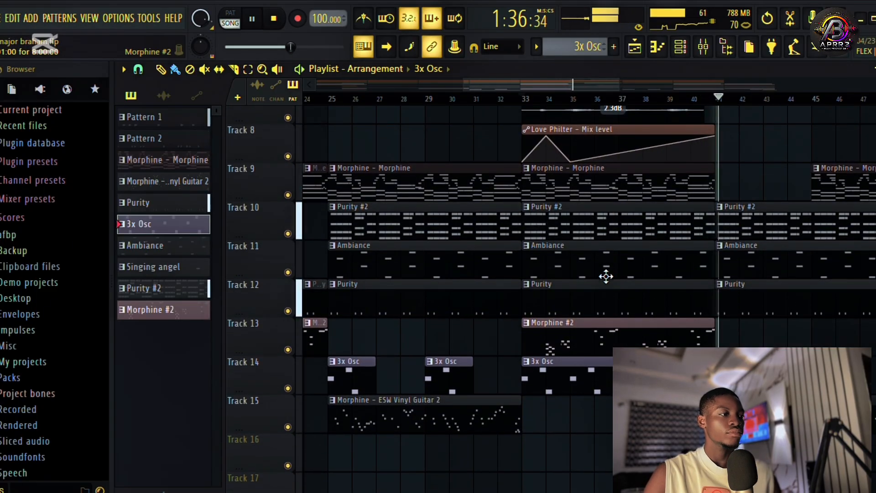
{"action": "key", "text": "space"}
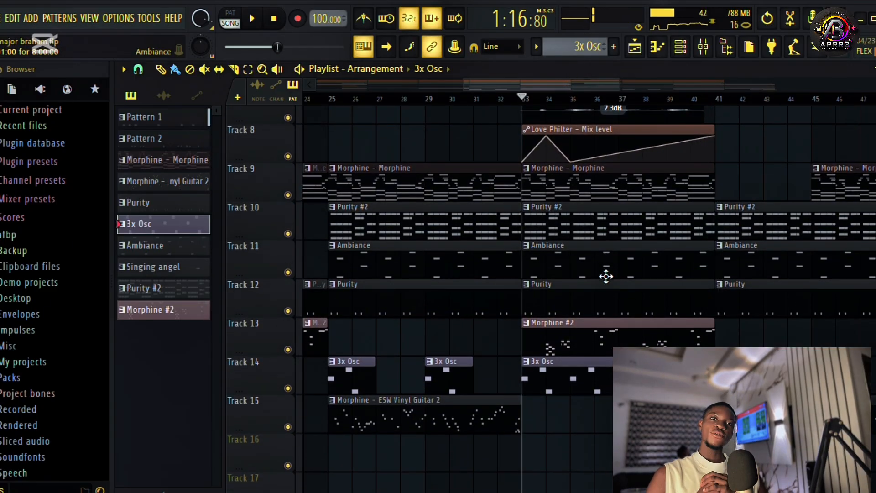